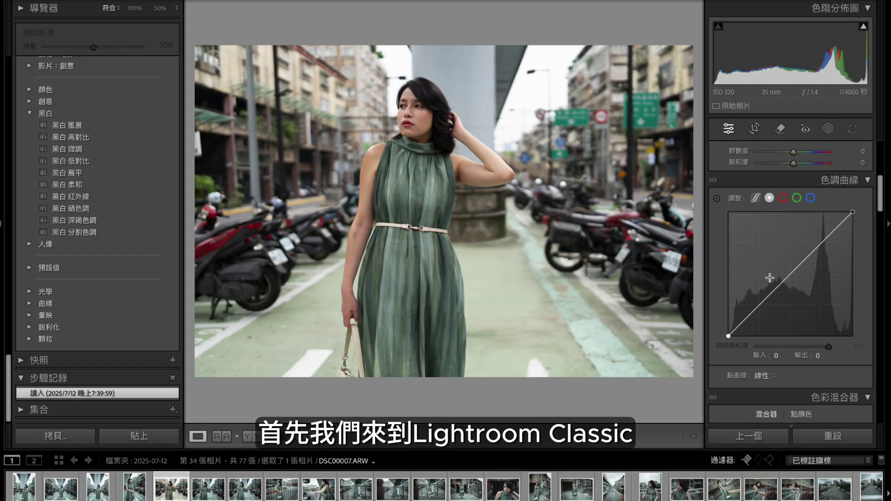
Lift the tone curve's black point and add points near 59/55, midtone 125/120, and 193/200
scroll(784, 281, "up", 3)
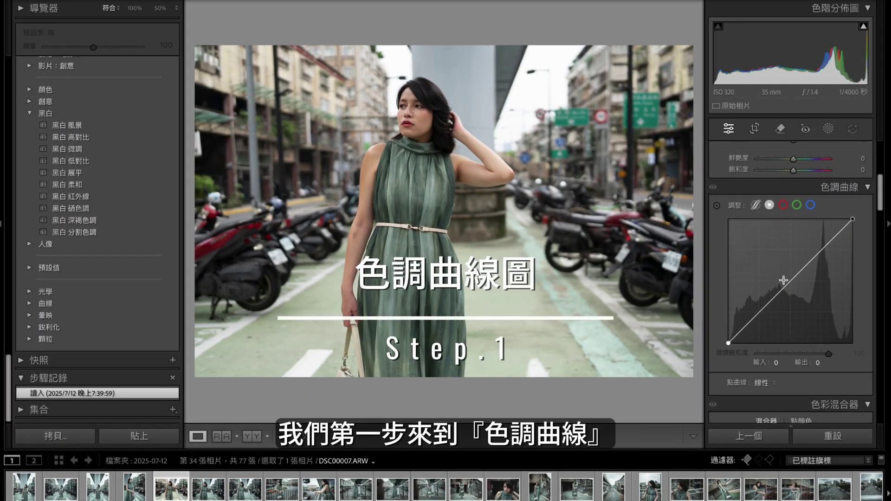
scroll(783, 280, "down", 4)
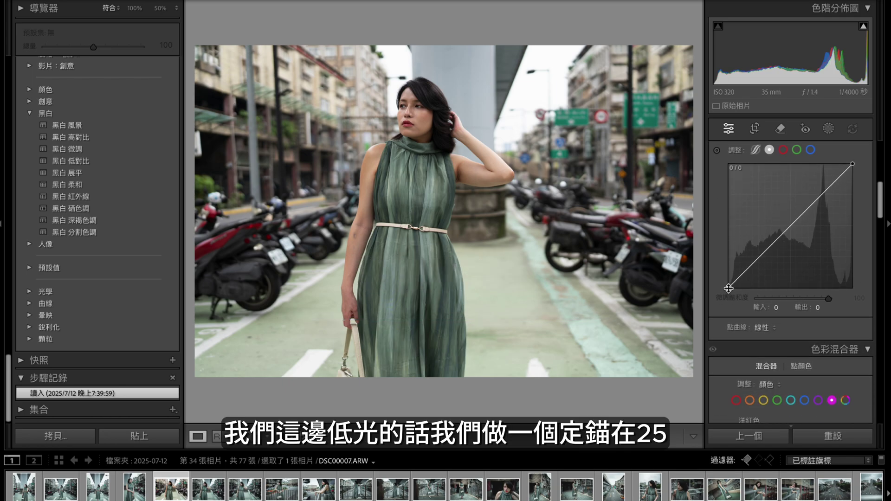
left_click_drag(729, 289, 724, 281)
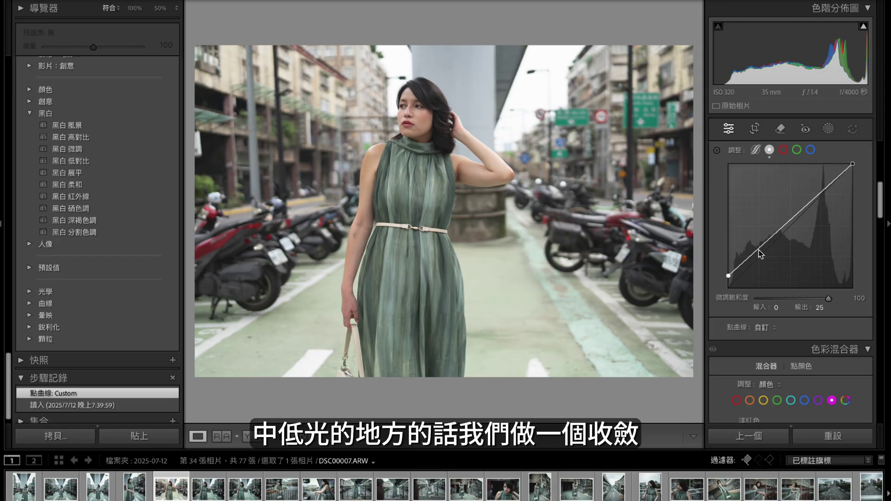
left_click_drag(759, 253, 759, 264)
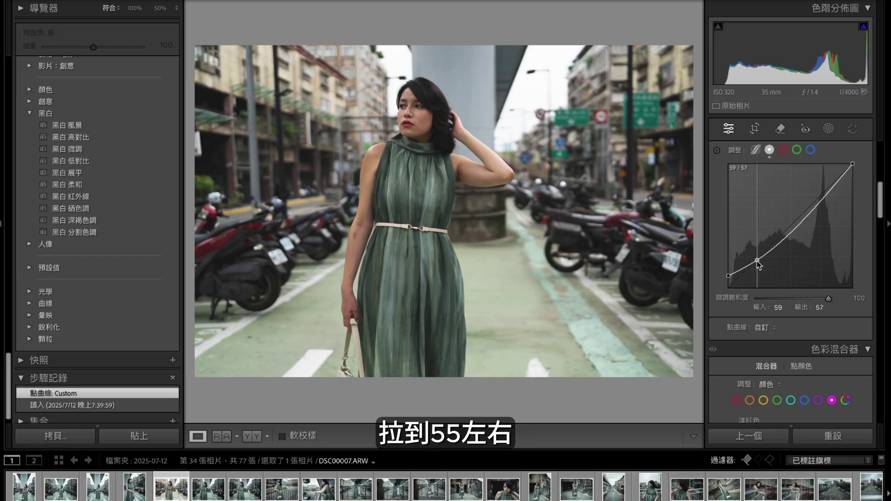
left_click_drag(758, 265, 756, 261)
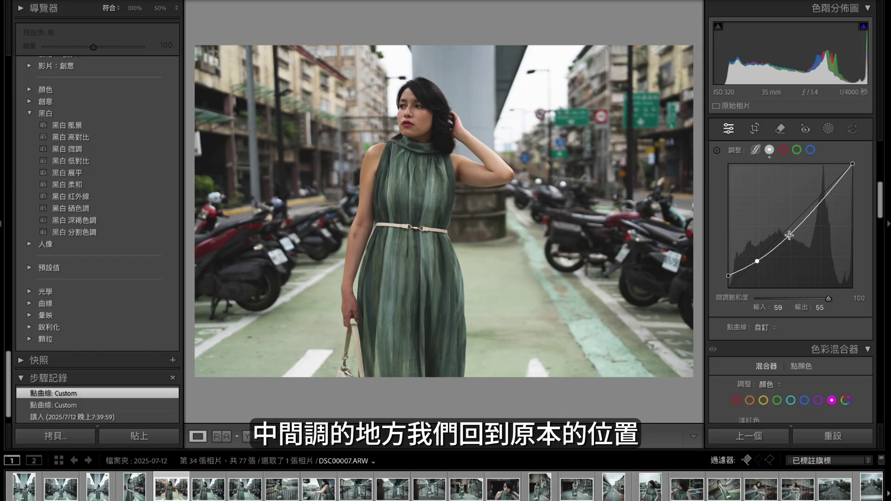
left_click_drag(789, 236, 789, 229)
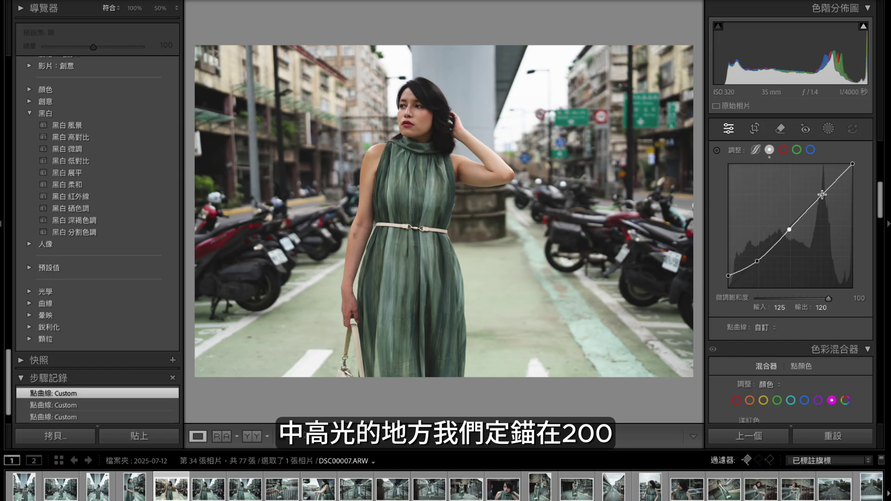
left_click_drag(822, 195, 824, 194)
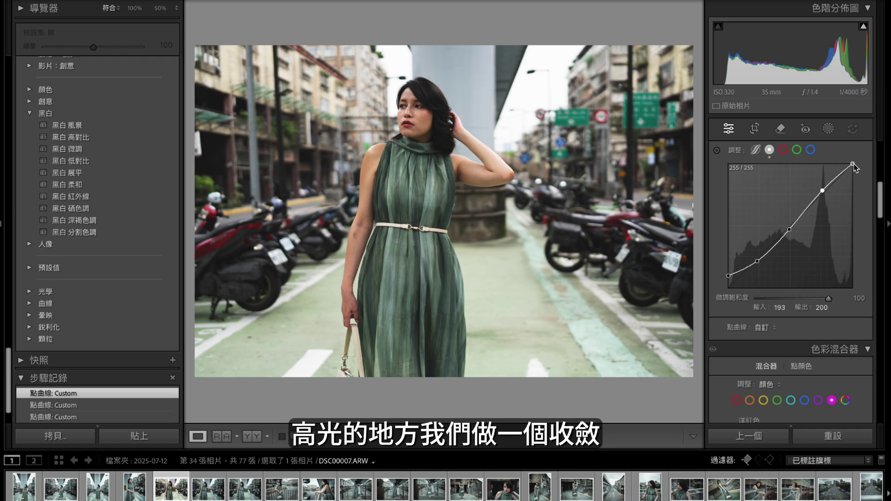
Lower the tone curve's white point to 245 and add a deep-shadow point at 32/33
left_click_drag(852, 165, 853, 167)
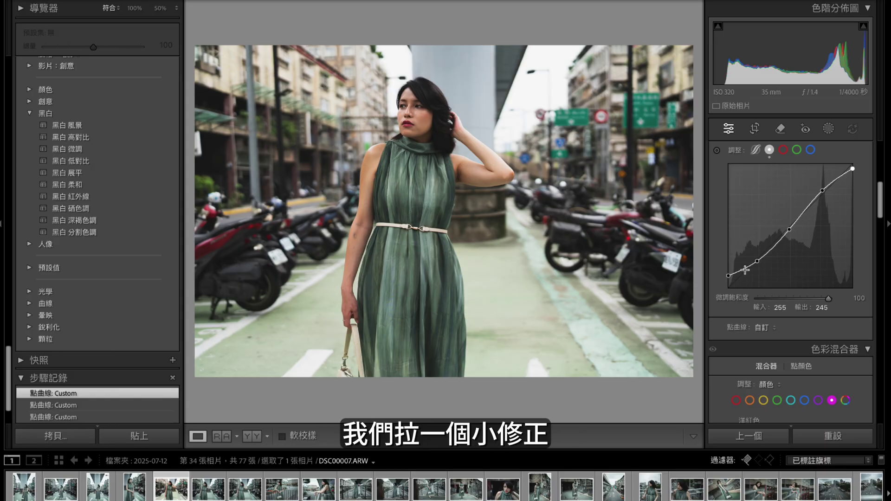
left_click_drag(746, 271, 743, 272)
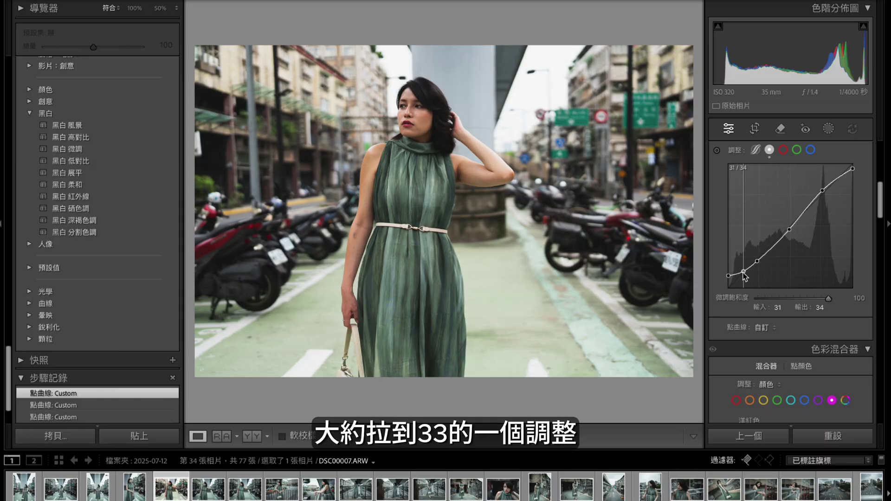
left_click_drag(744, 274, 745, 272)
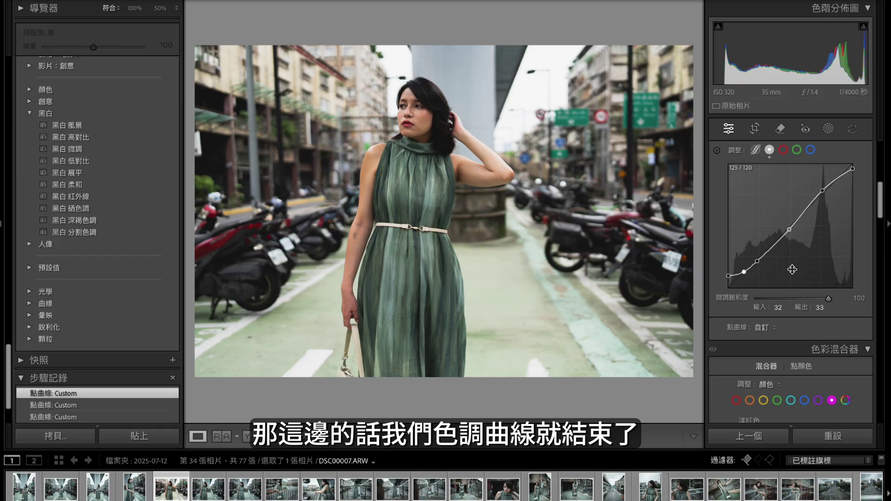
scroll(792, 269, "down", 2)
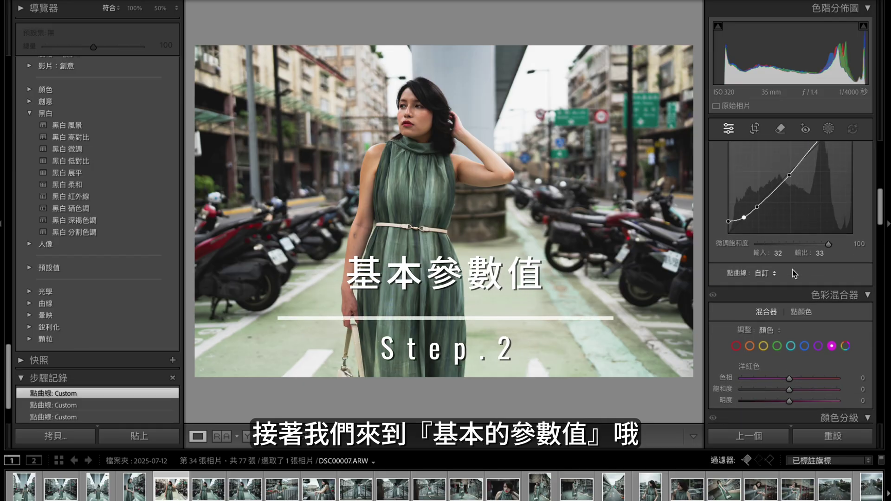
Set the white balance temperature to 5200 K
scroll(795, 273, "down", 1)
scroll(795, 273, "up", 3)
scroll(795, 273, "up", 5)
scroll(795, 273, "up", 4)
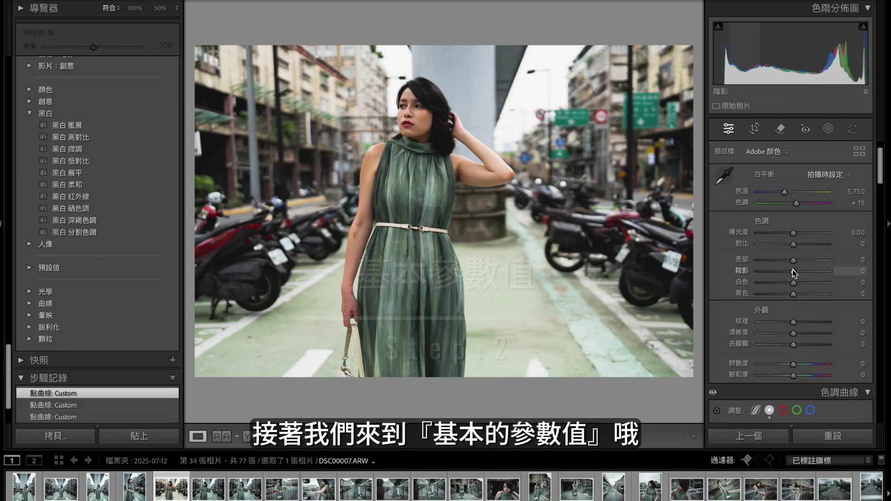
scroll(777, 269, "down", 2)
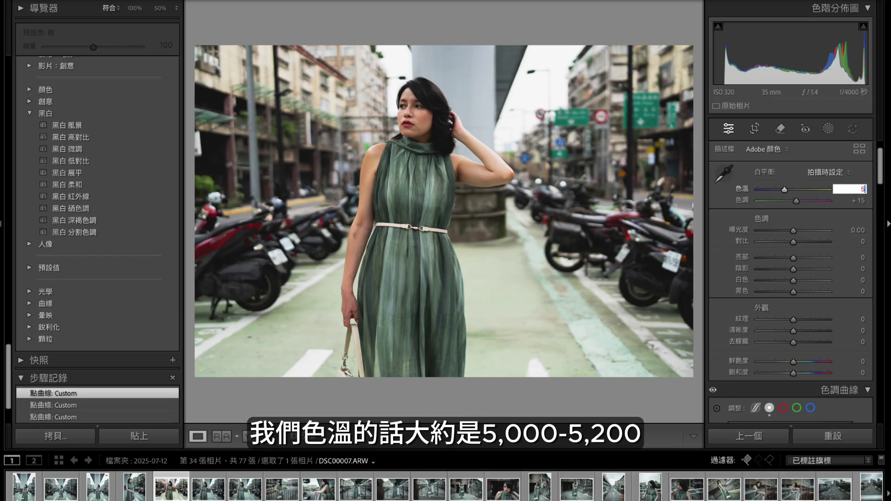
left_click(850, 189)
type("200")
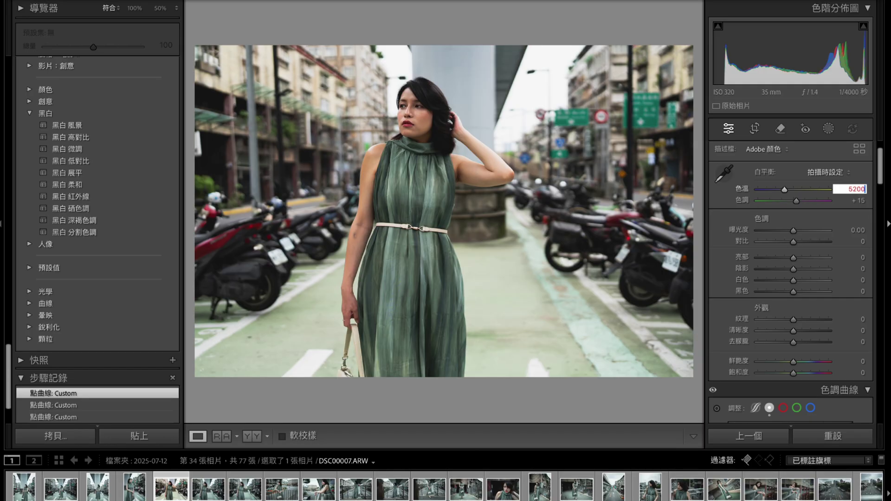
key("Return")
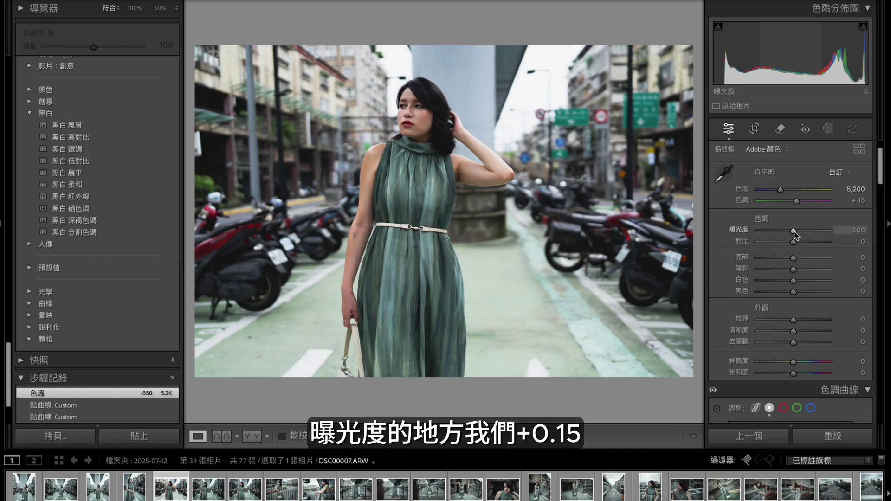
Set Exposure +0.15, Contrast −40, Highlights −60, Shadows +20 and Blacks −20
left_click_drag(795, 231, 796, 232)
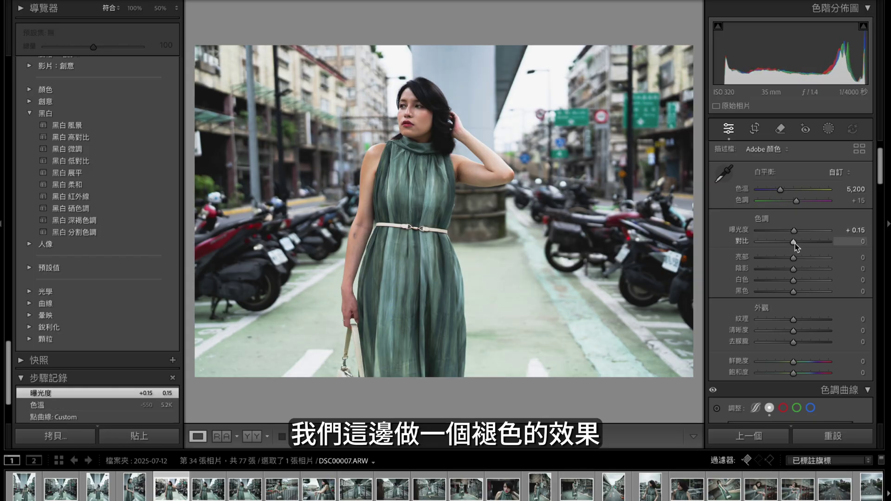
left_click_drag(794, 242, 780, 244)
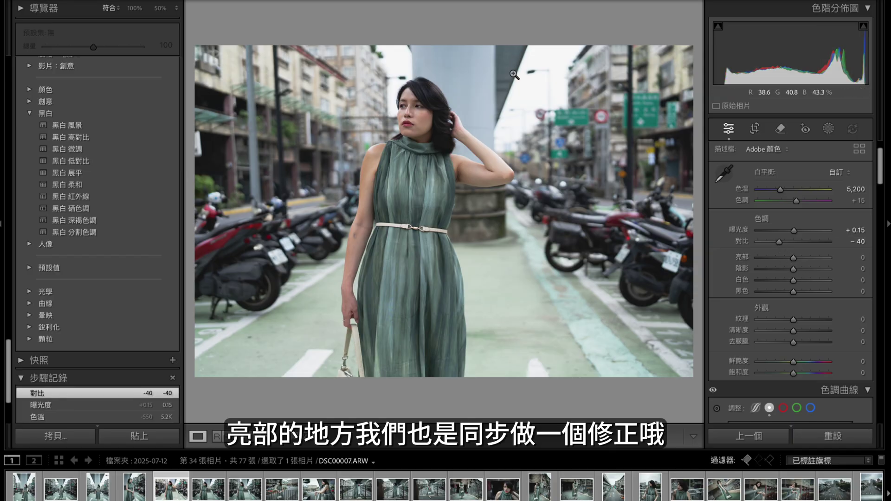
left_click_drag(793, 259, 772, 261)
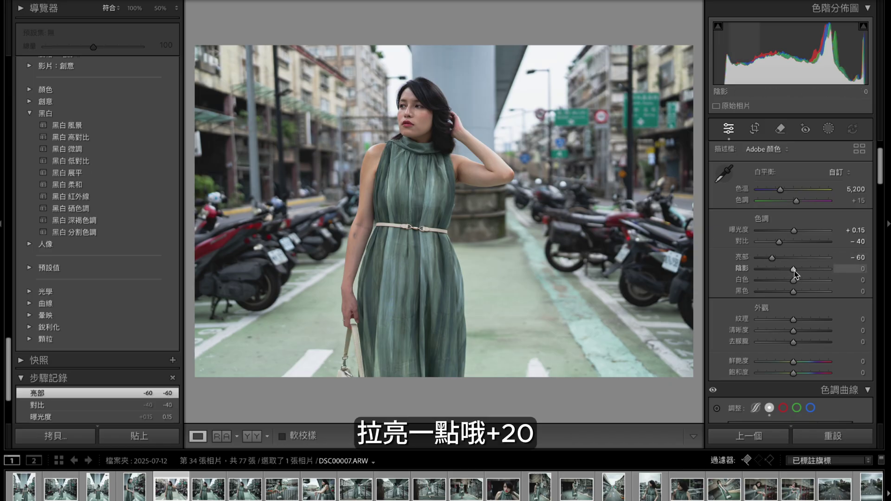
left_click_drag(793, 272, 801, 271)
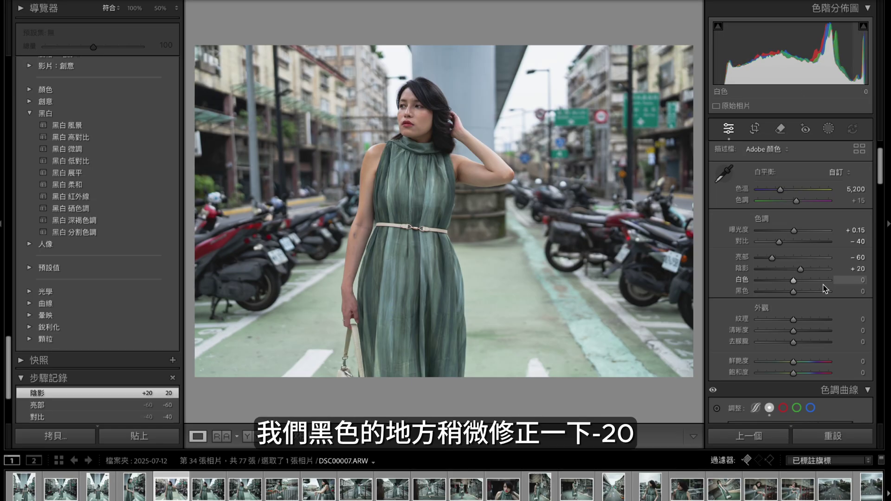
left_click_drag(794, 295, 786, 294)
Set Presence to Dehaze +15, Vibrance +30 and Saturation +20
scroll(804, 335, "down", 1)
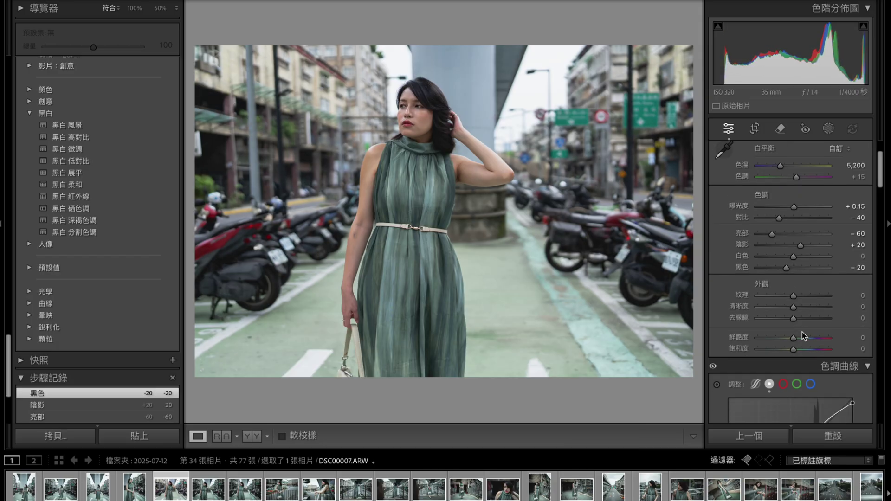
scroll(802, 333, "down", 3)
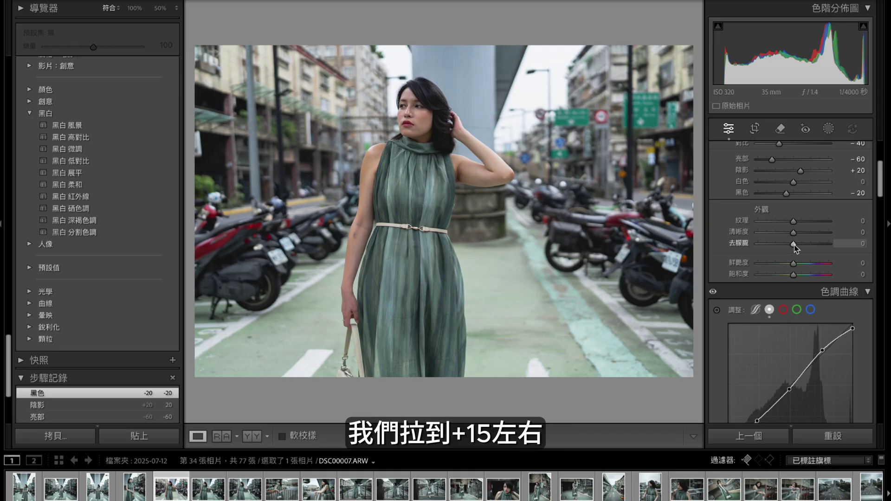
left_click_drag(795, 245, 799, 248)
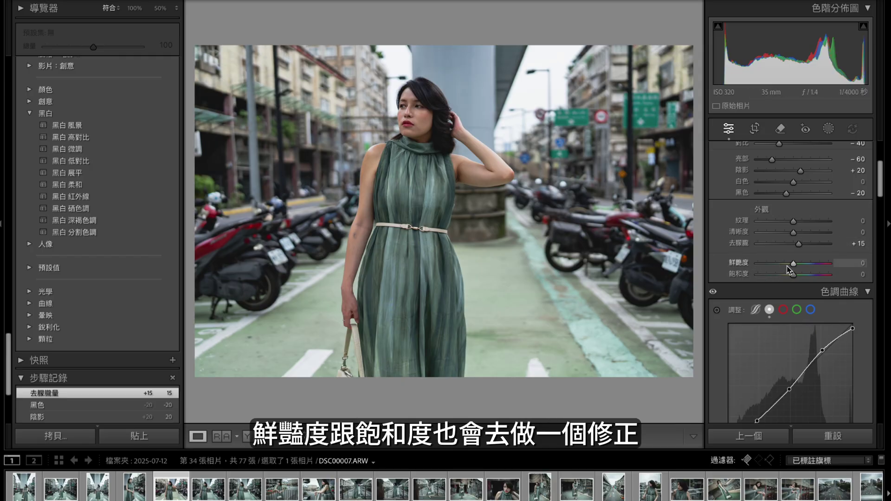
left_click_drag(795, 265, 805, 271)
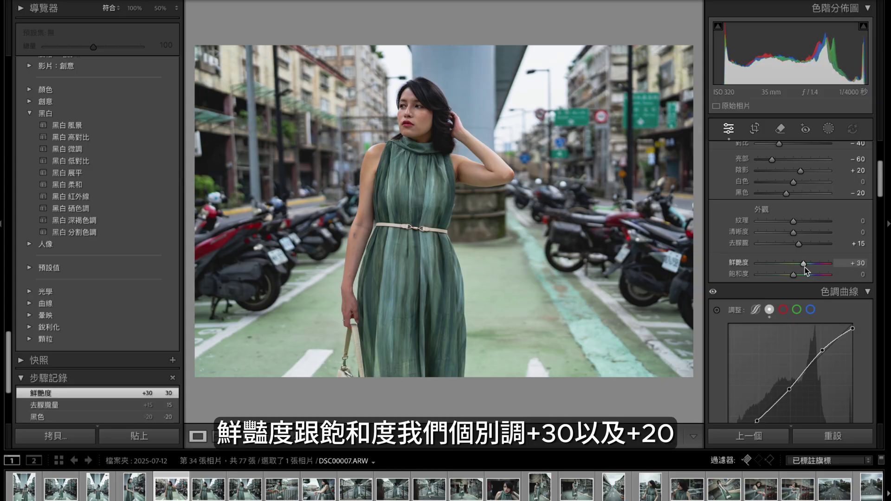
left_click_drag(794, 275, 800, 275)
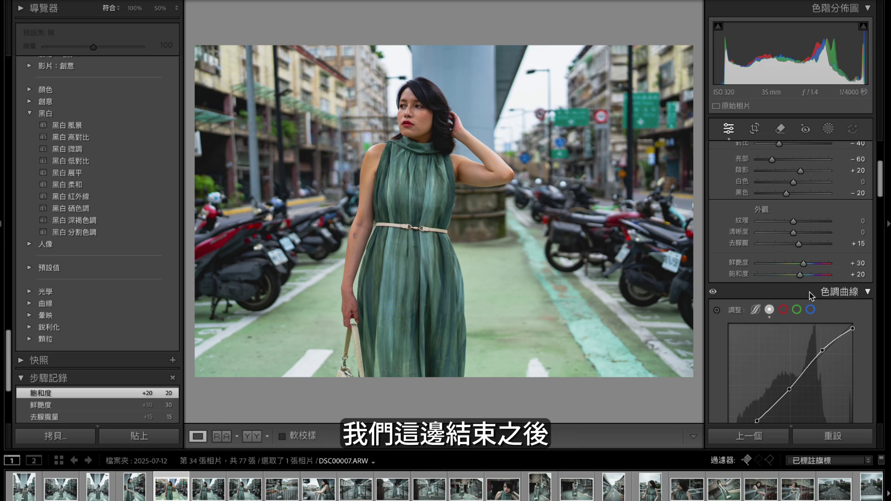
Raise red saturation and red luminance by +10 each in the Color Mixer
scroll(810, 292, "down", 3)
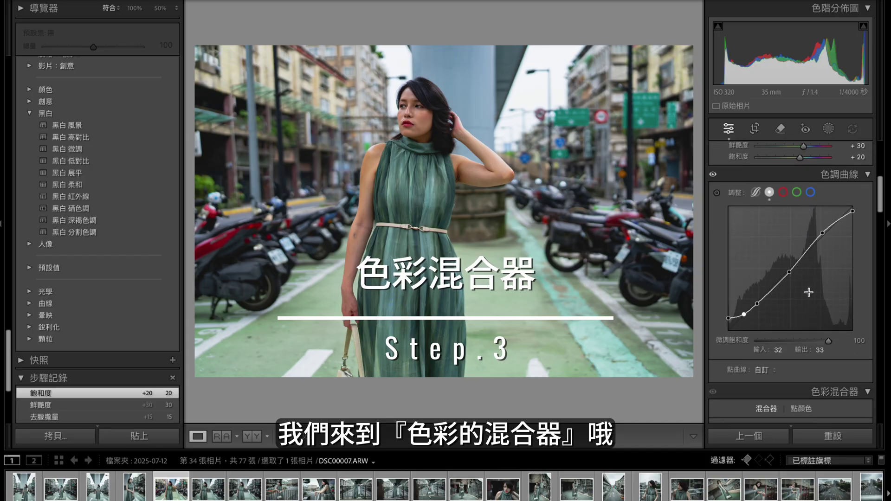
scroll(810, 291, "down", 4)
scroll(810, 291, "down", 3)
left_click(737, 218)
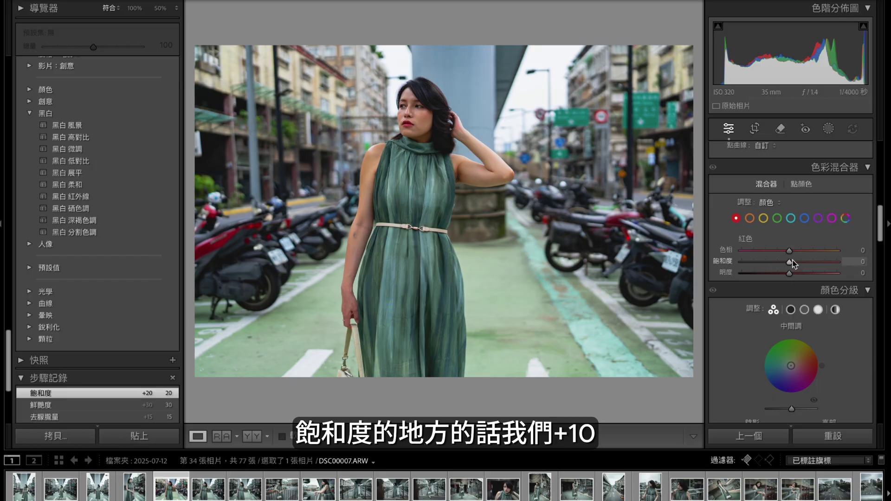
left_click_drag(790, 262, 794, 263)
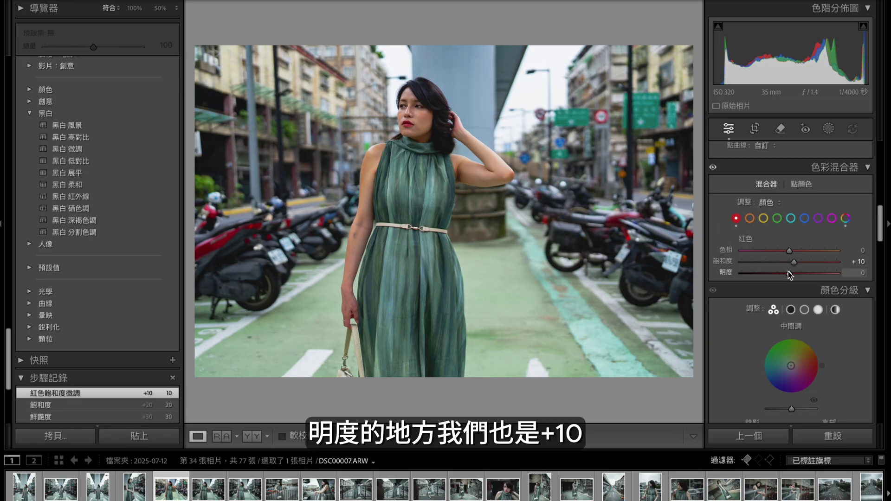
left_click_drag(790, 274, 794, 274)
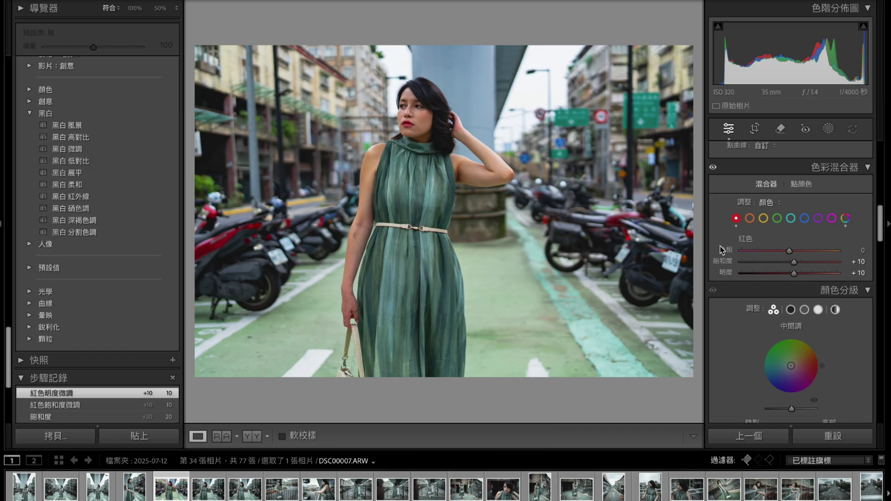
Set orange saturation to −40 and orange luminance to +40
left_click(750, 218)
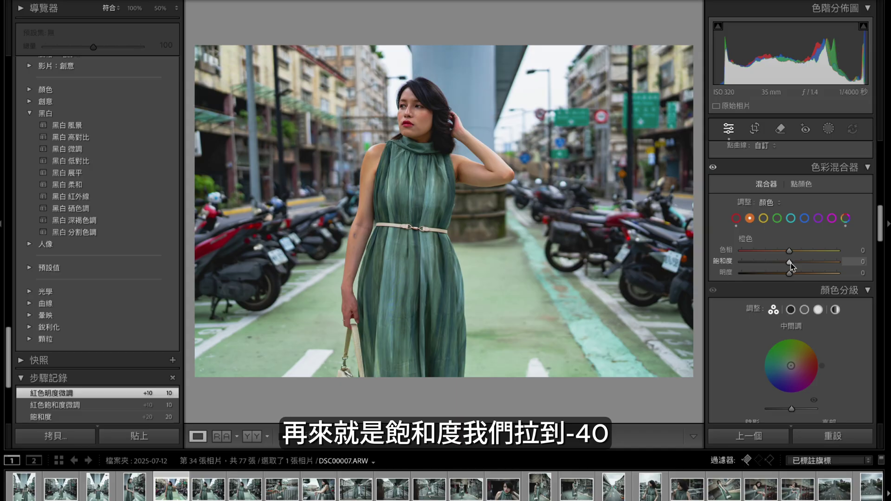
left_click_drag(791, 265, 772, 264)
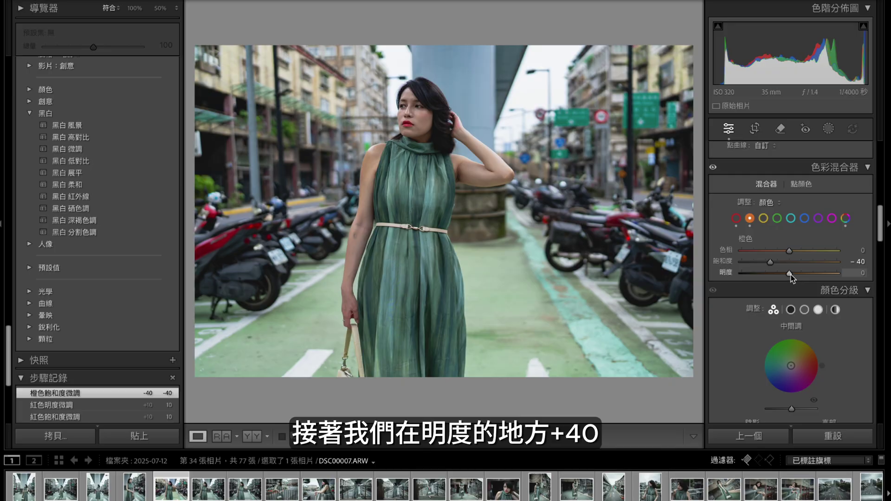
left_click_drag(790, 274, 810, 277)
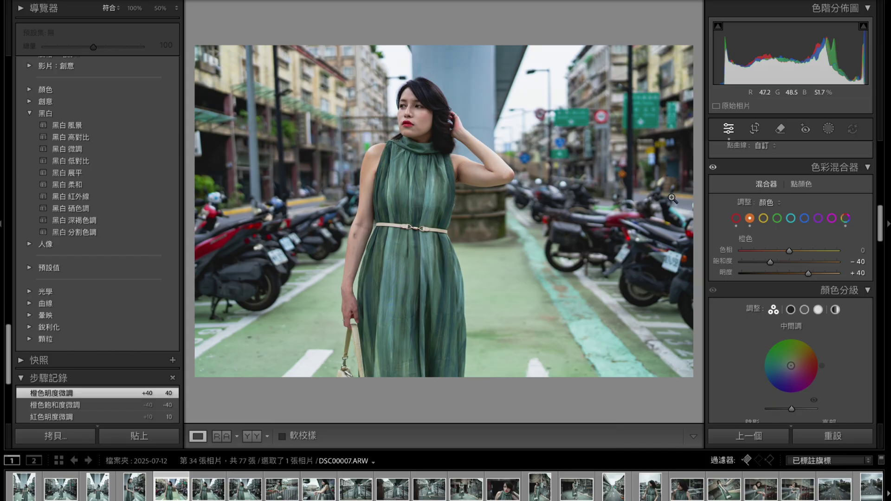
Set yellow hue and saturation to −60, and green and aqua saturation to −70
left_click(764, 218)
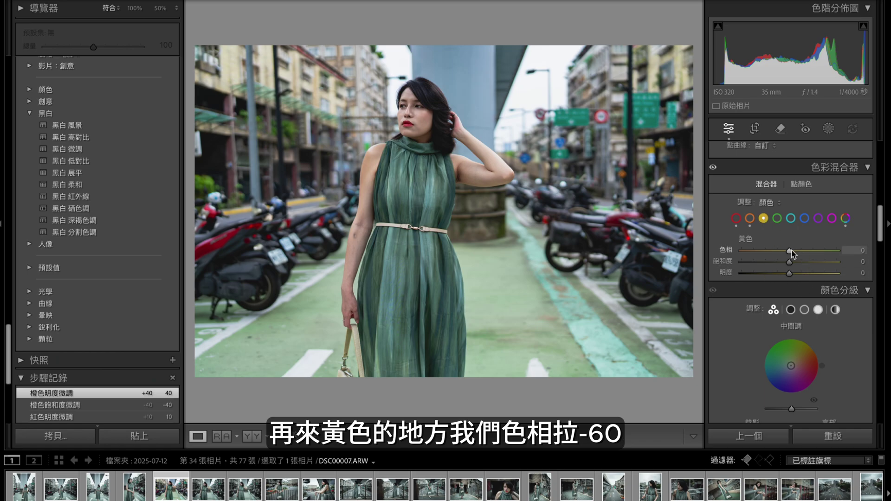
left_click_drag(790, 252, 762, 249)
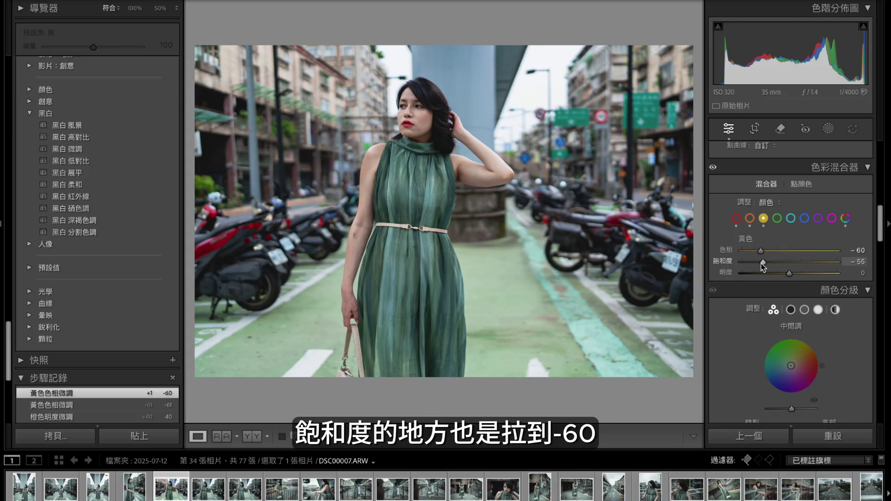
left_click_drag(762, 263, 762, 263)
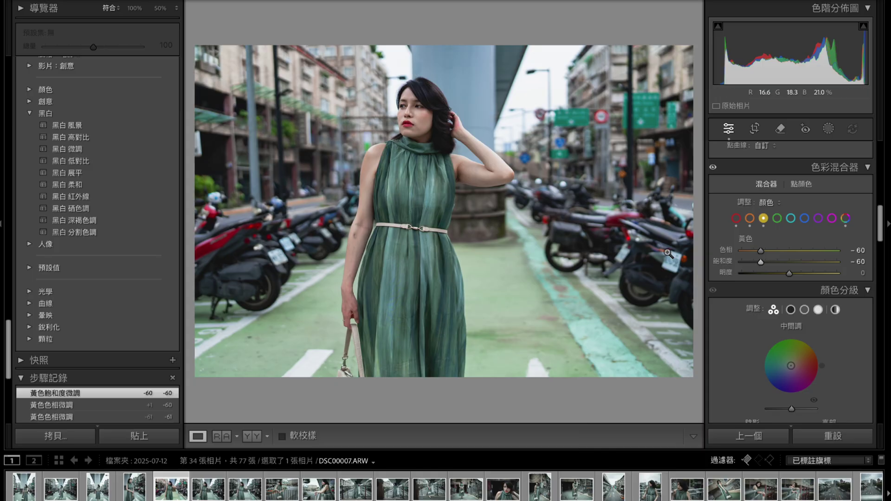
left_click(777, 218)
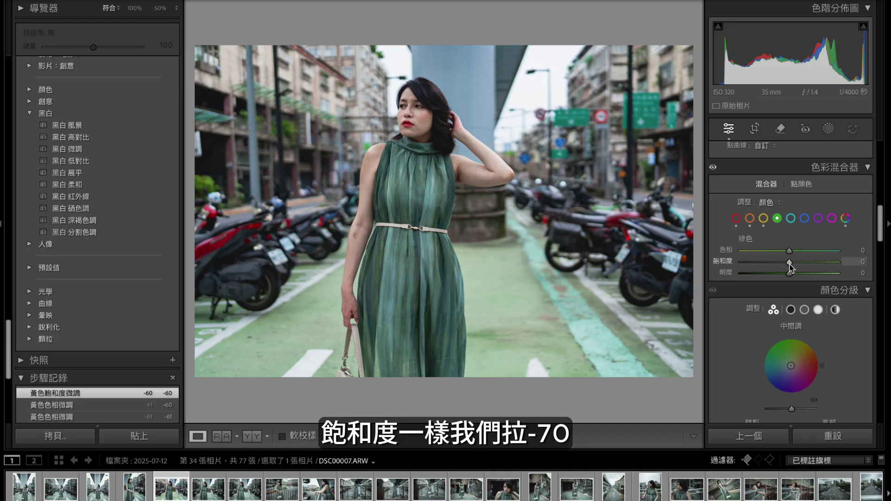
left_click_drag(790, 263, 757, 265)
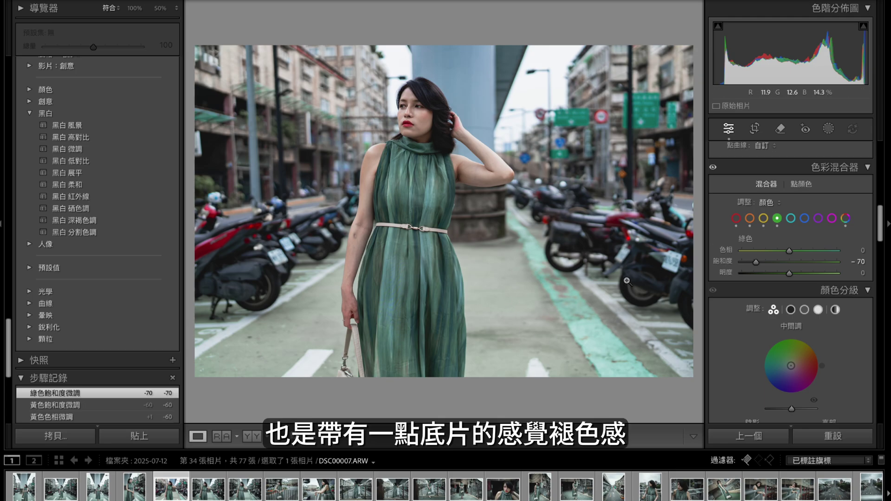
left_click(791, 219)
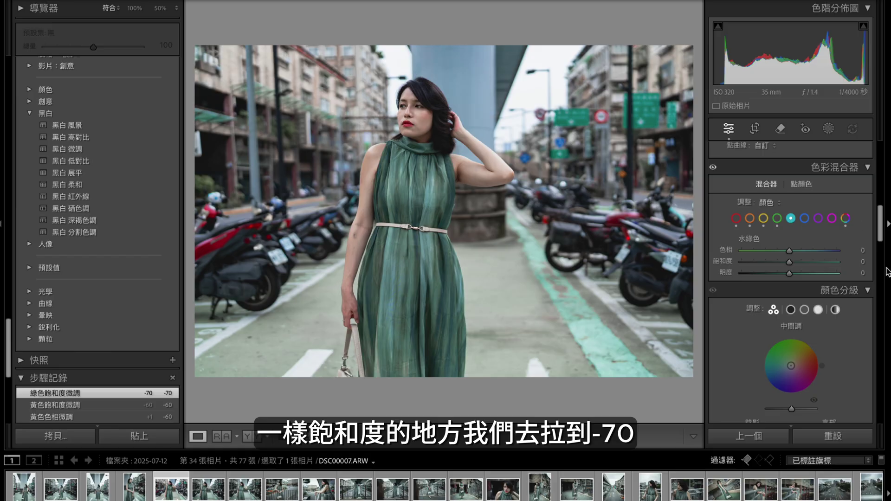
left_click_drag(790, 264, 755, 263)
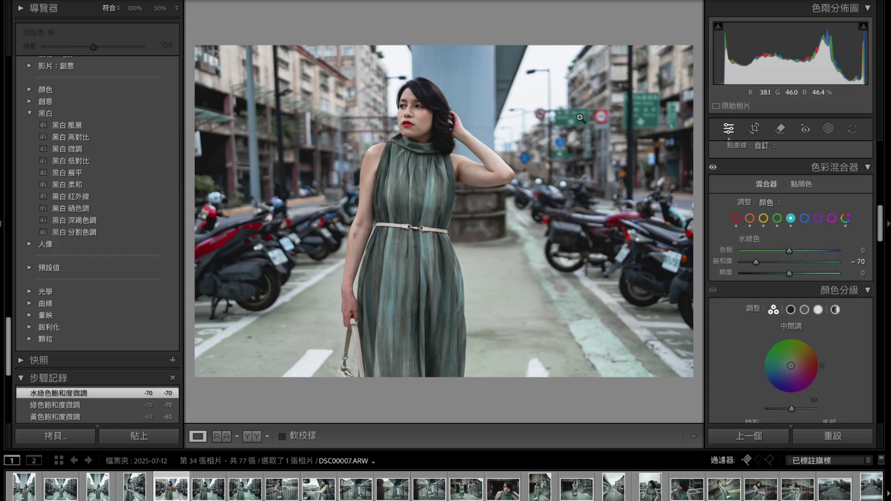
Desaturate blue and magenta to −70 and purple to −100 in the Color Mixer
left_click(805, 220)
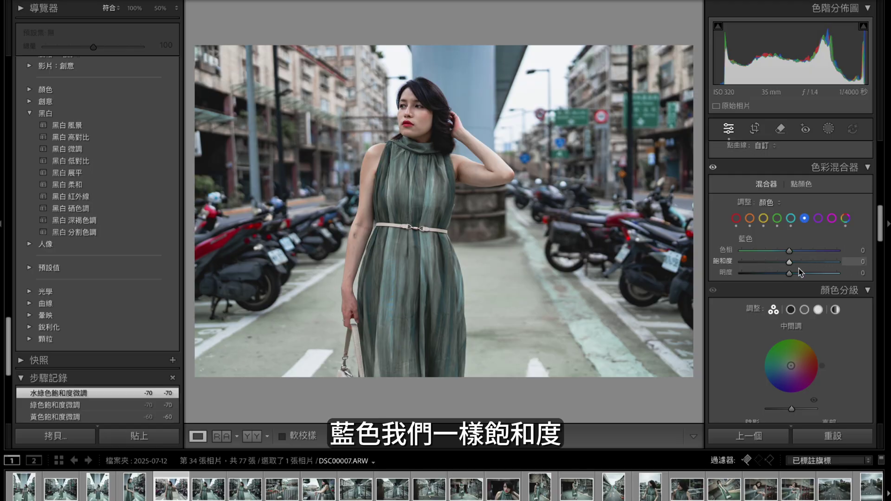
left_click_drag(791, 263, 757, 264)
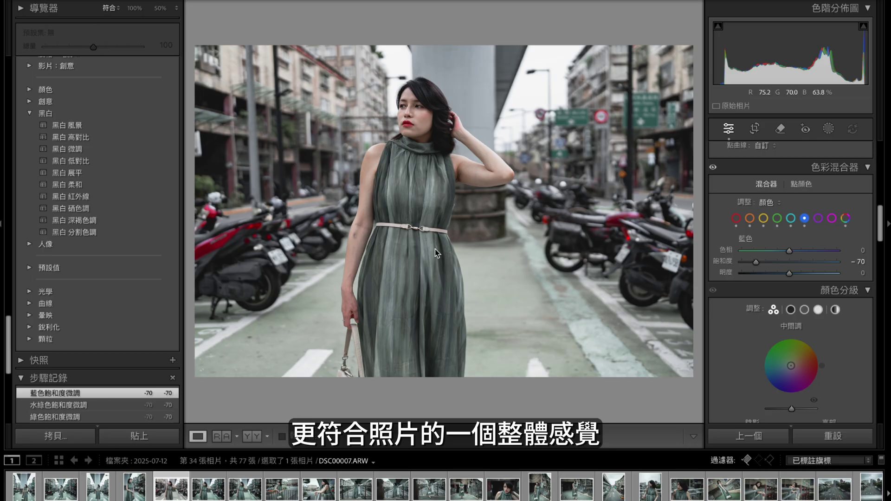
left_click(819, 218)
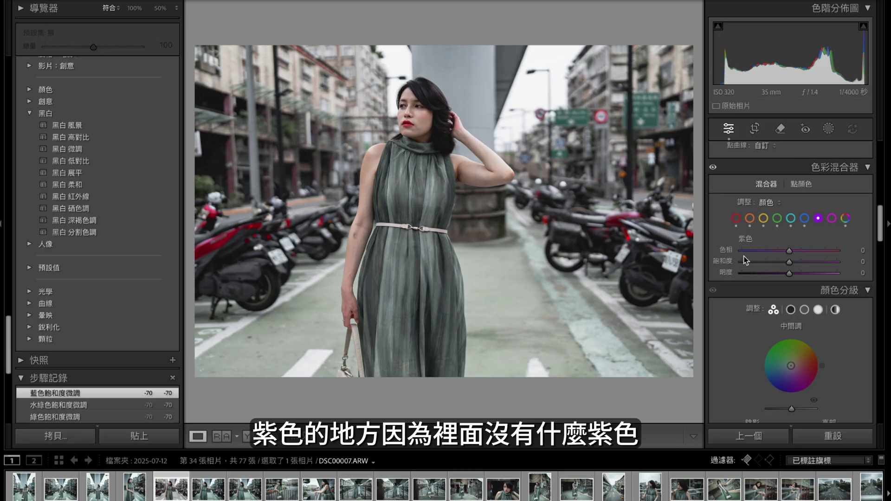
left_click_drag(789, 263, 709, 262)
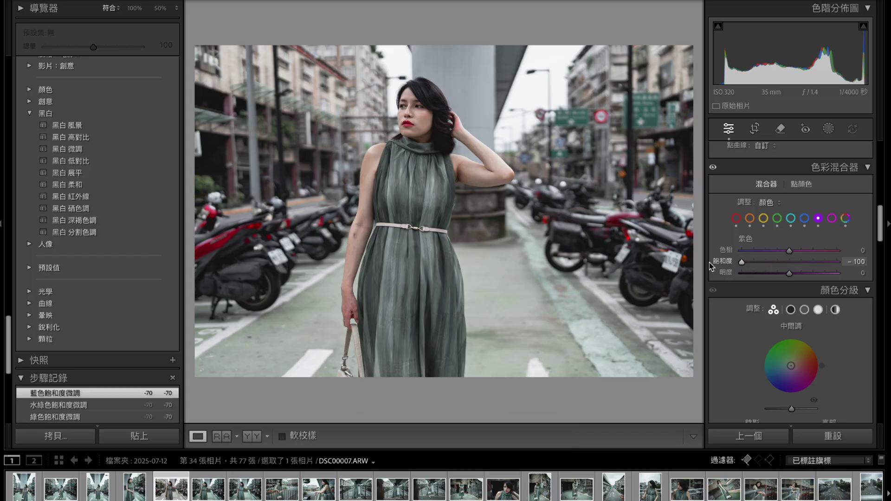
left_click(832, 219)
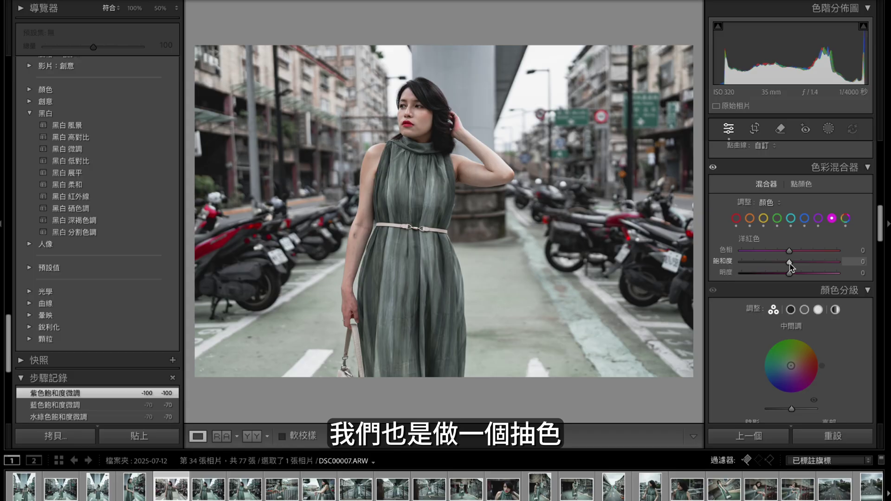
left_click_drag(789, 262, 756, 262)
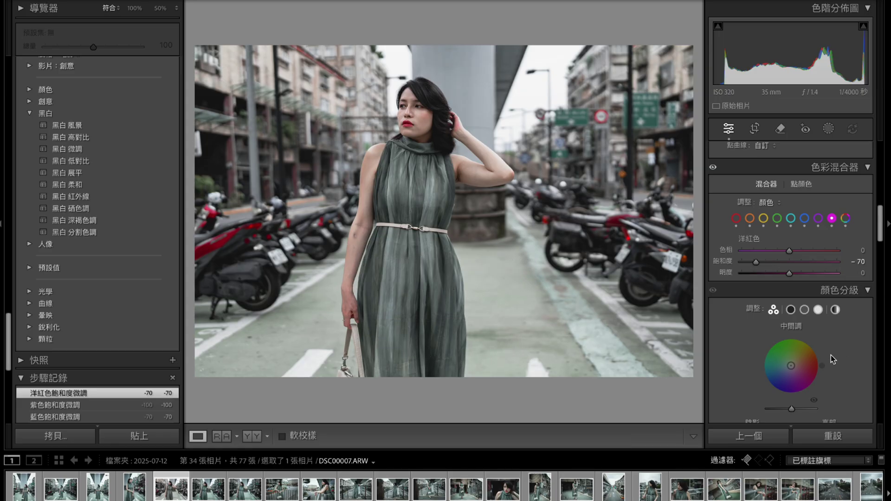
Tint the Color Grading highlights cyan at hue 180, saturation 10
scroll(831, 355, "down", 5)
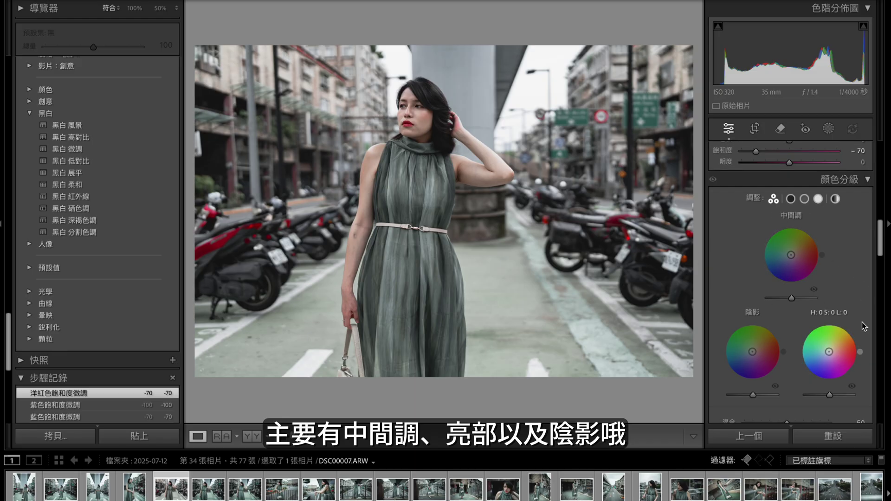
mouse_move(829, 351)
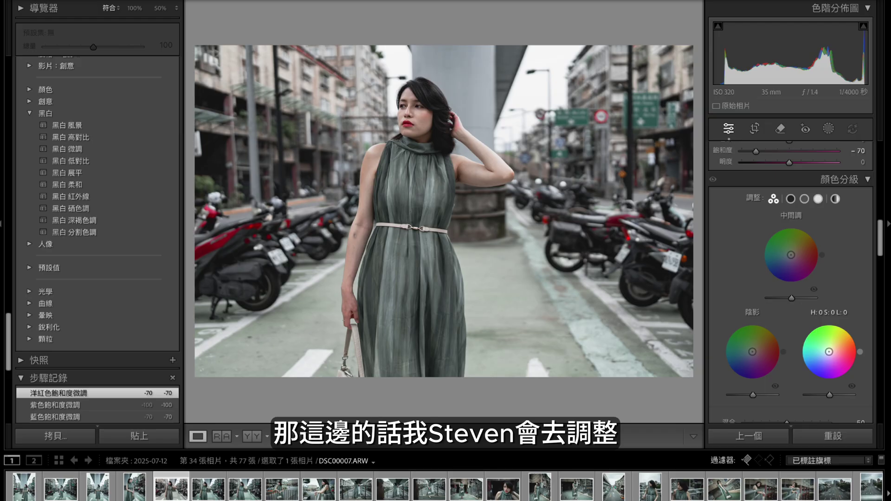
left_click_drag(829, 351, 831, 351)
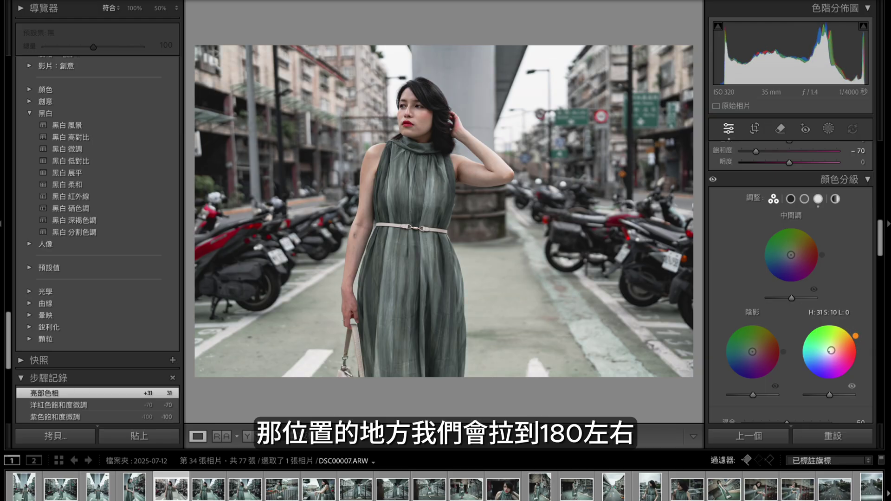
left_click_drag(855, 336, 798, 349)
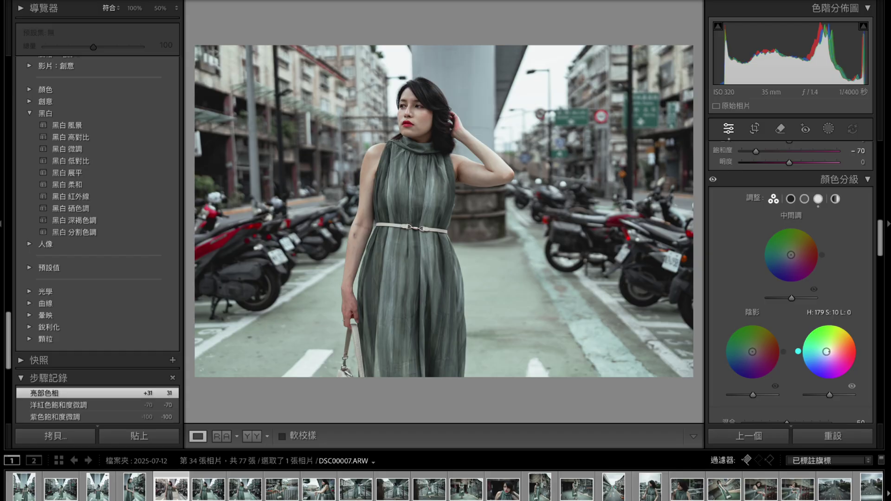
left_click_drag(798, 352, 798, 356)
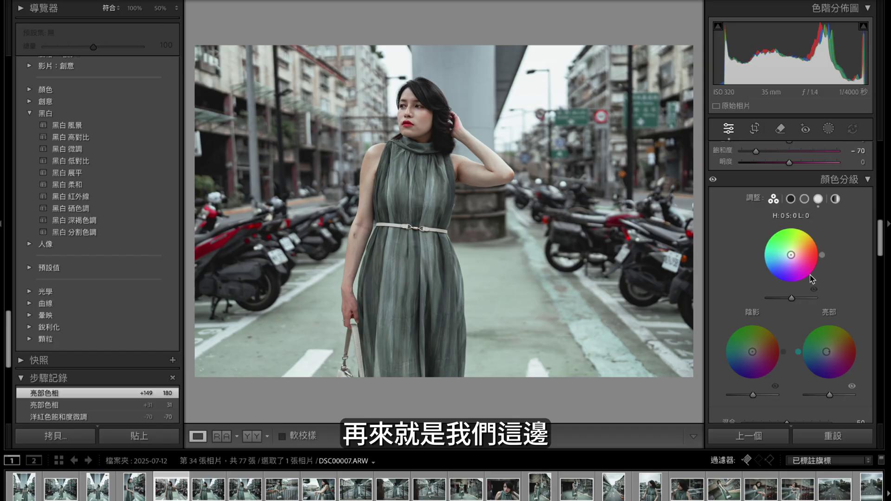
Set Color Grading Blend to 100 and Balance to +60
scroll(810, 274, "down", 3)
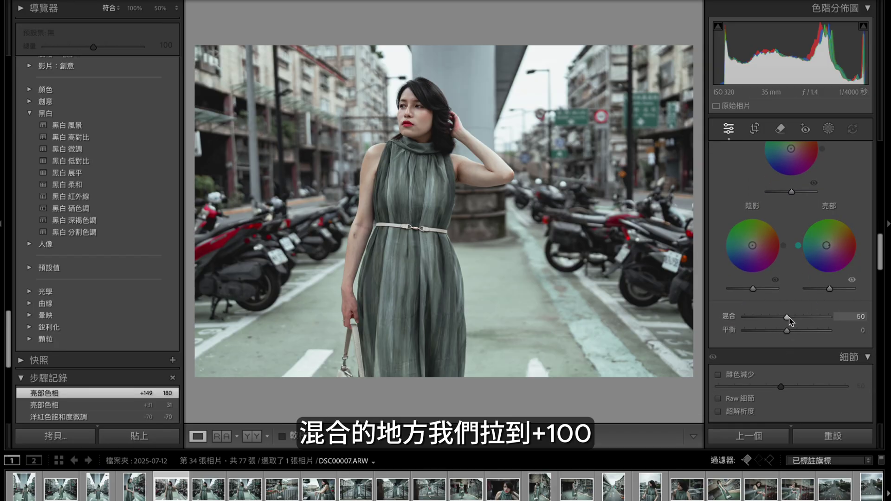
left_click_drag(787, 322, 835, 319)
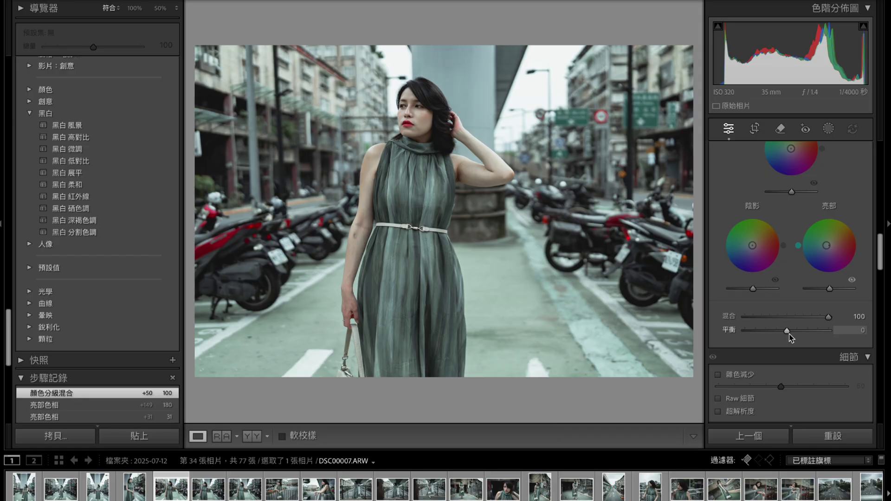
left_click_drag(791, 333, 797, 332)
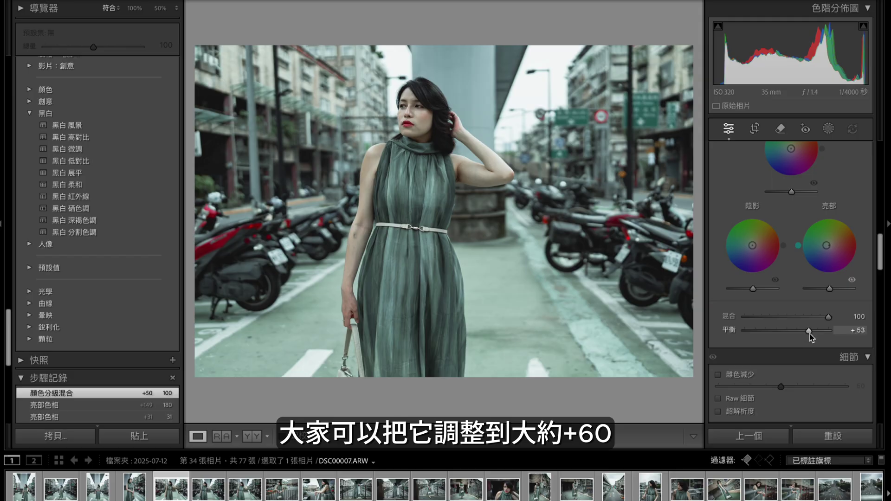
left_click_drag(808, 333, 740, 336)
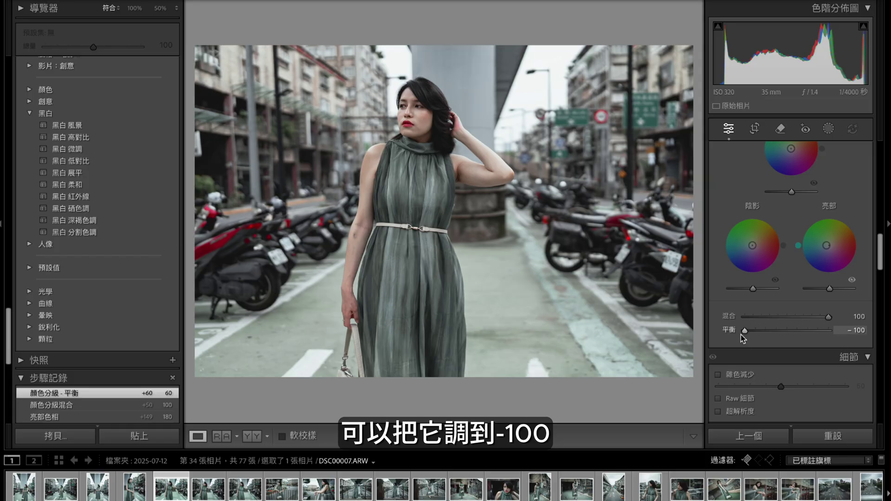
mouse_move(740, 335)
left_mouse_down()
mouse_move(838, 344)
mouse_move(813, 336)
left_mouse_up()
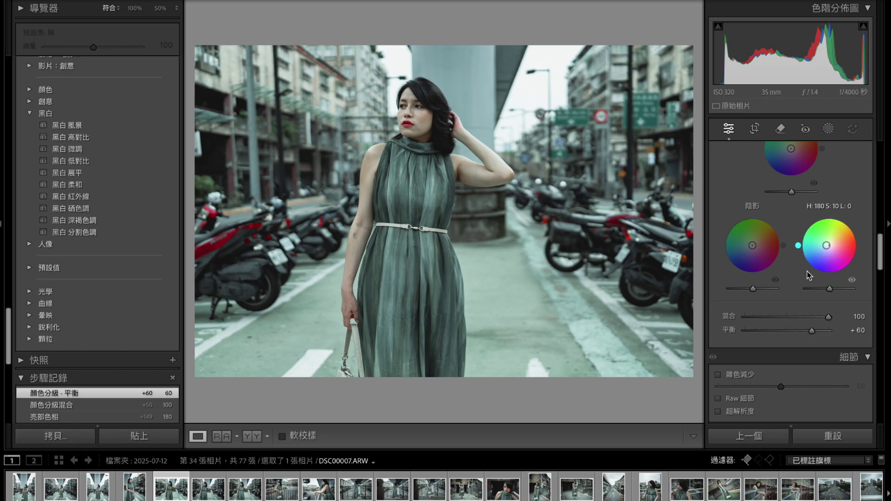
scroll(808, 274, "down", 3)
scroll(809, 275, "down", 1)
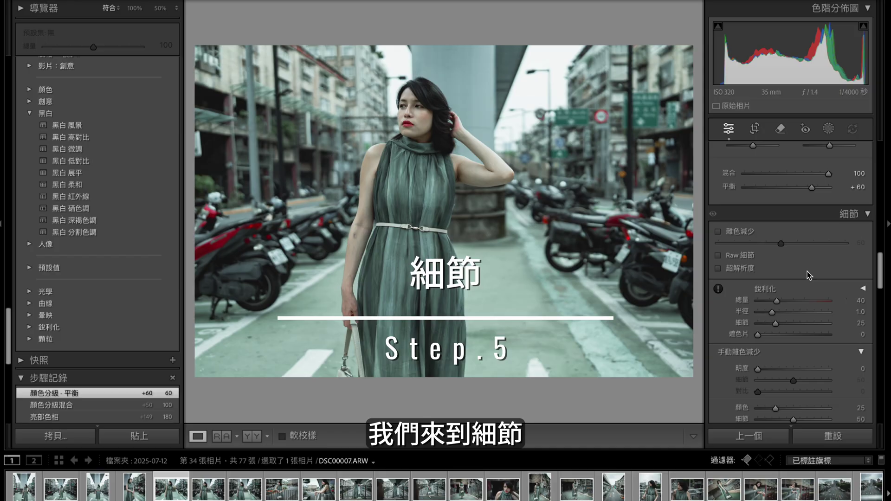
Inspect the woman's face at 200% zoom, then return to the full view
scroll(817, 283, "down", 1)
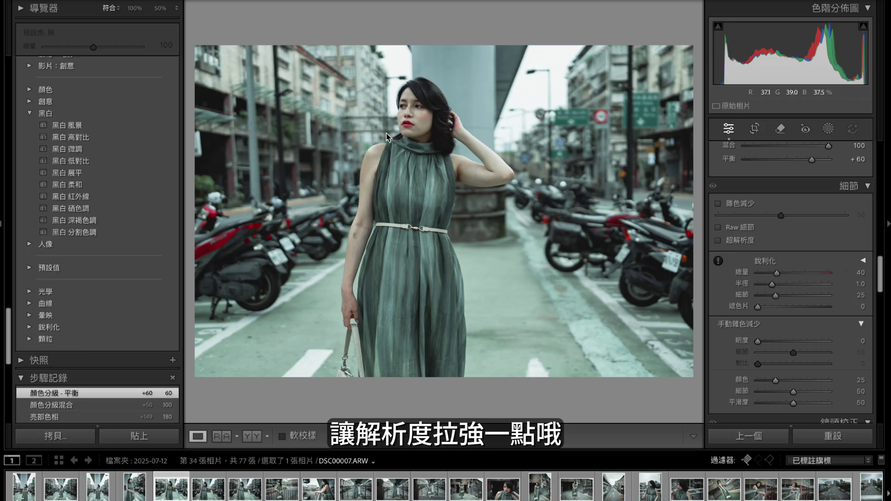
left_click(412, 101)
key("ctrl+equal")
key("ctrl+equal")
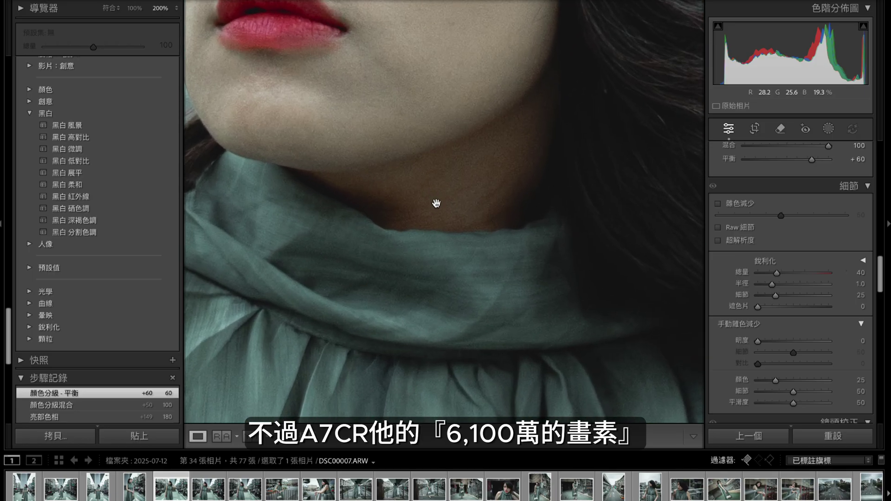
mouse_move(436, 203)
left_mouse_down()
mouse_move(545, 336)
mouse_move(545, 379)
left_mouse_up()
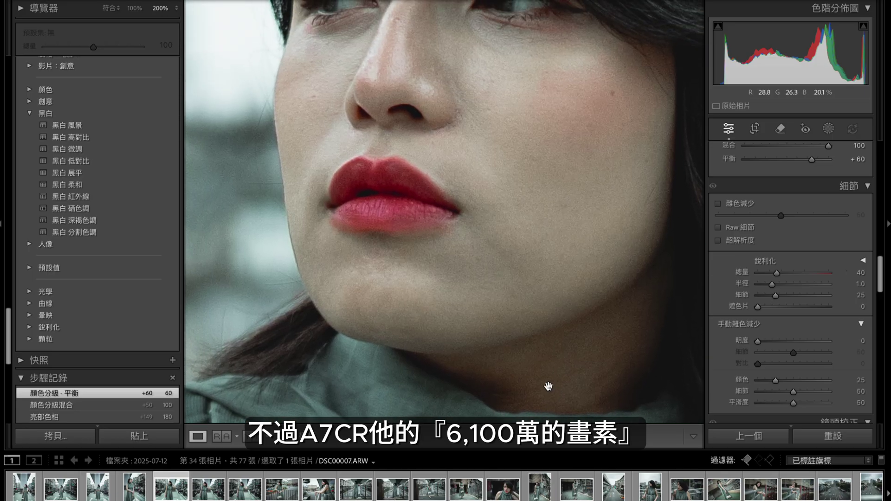
left_click_drag(565, 110, 557, 309)
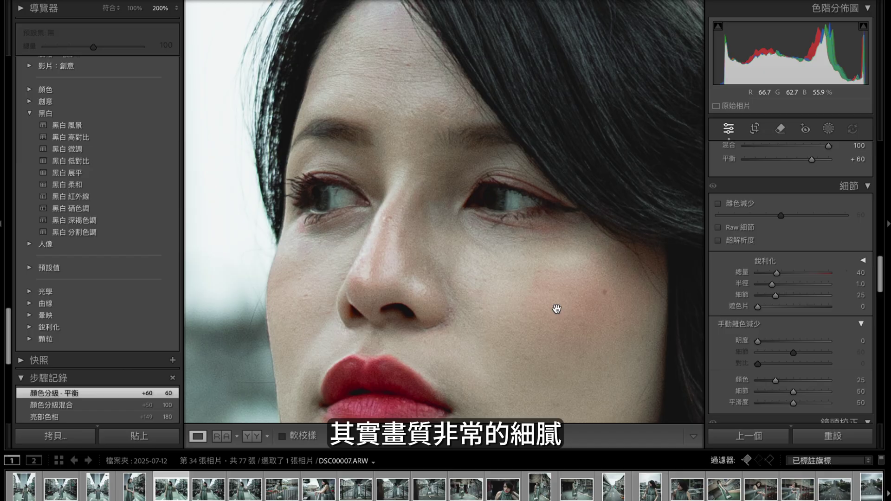
left_click(502, 250)
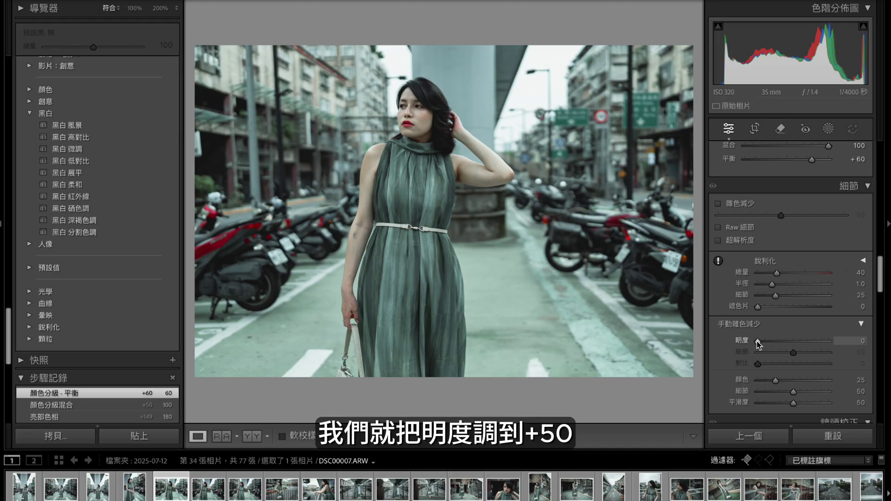
Set luminance and colour noise reduction to 50, checking the face up close
left_click_drag(758, 342, 783, 342)
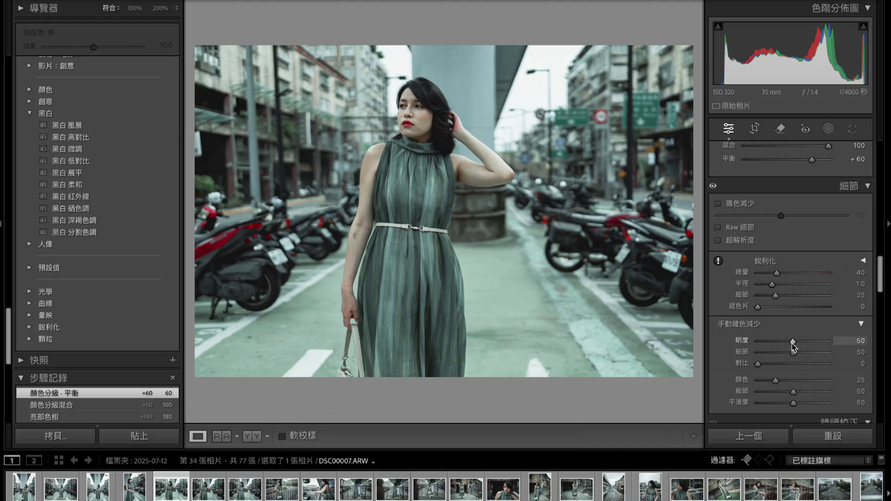
left_click_drag(793, 343, 793, 343)
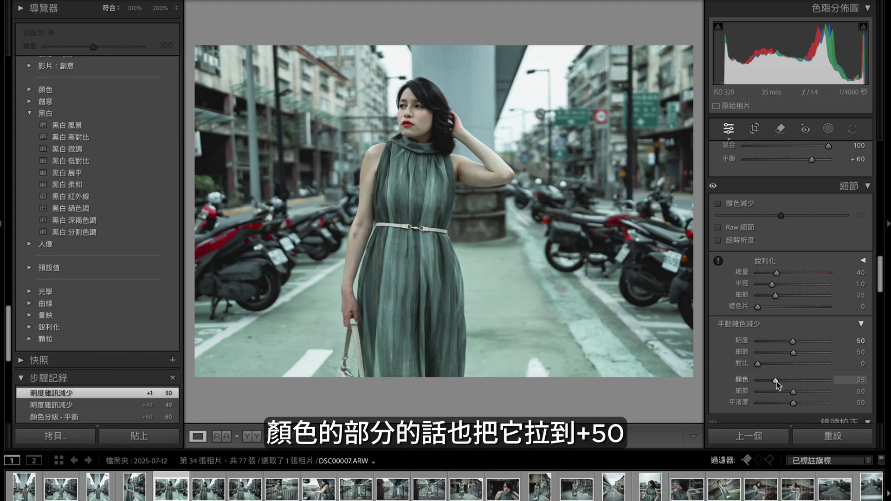
left_click_drag(776, 382, 794, 381)
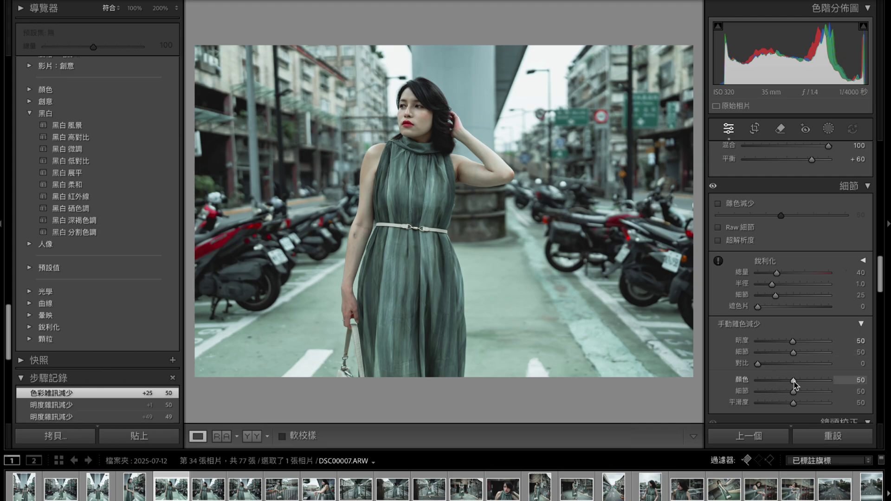
left_click(424, 118)
left_click_drag(427, 145, 496, 240)
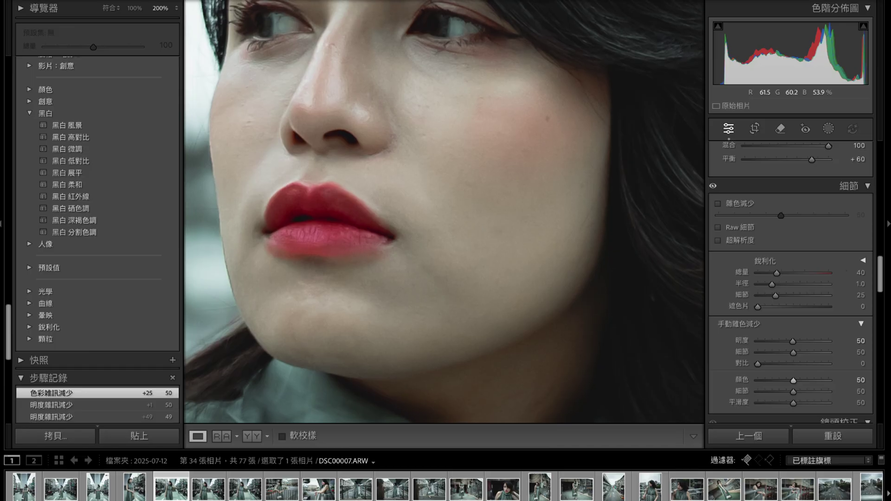
left_click(496, 230)
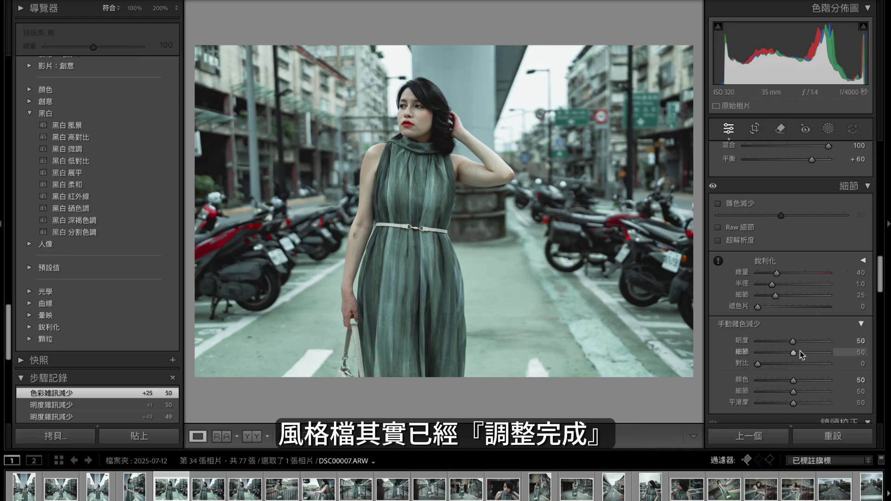
Set the Post-Crop Vignetting Amount to −20 in the Effects panel
scroll(797, 355, "down", 3)
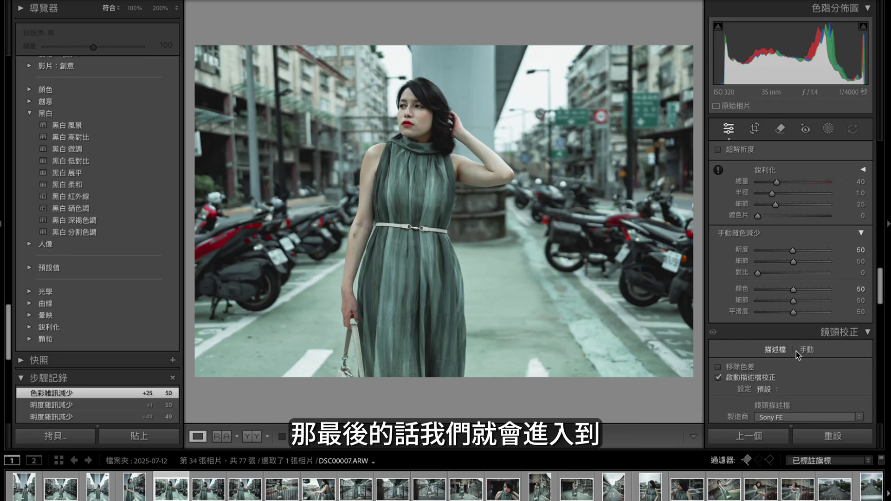
scroll(797, 355, "down", 3)
scroll(796, 355, "down", 3)
scroll(797, 355, "down", 3)
scroll(797, 354, "down", 2)
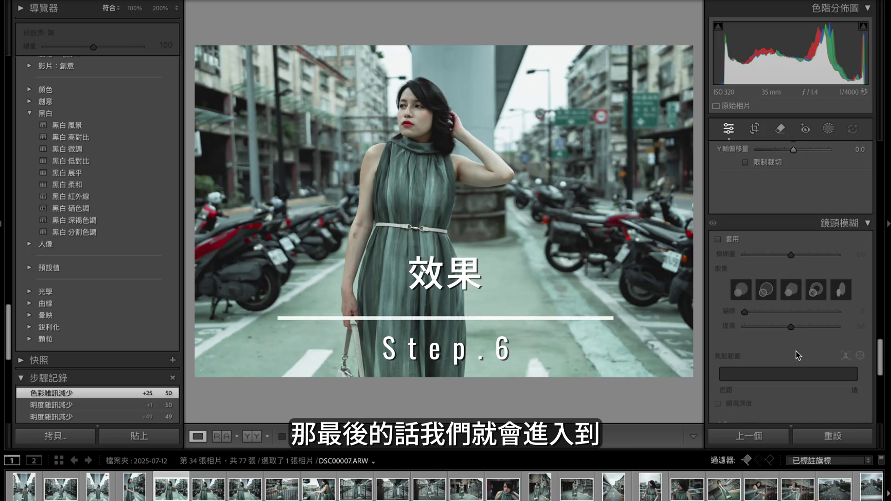
scroll(797, 355, "down", 2)
scroll(797, 355, "down", 2)
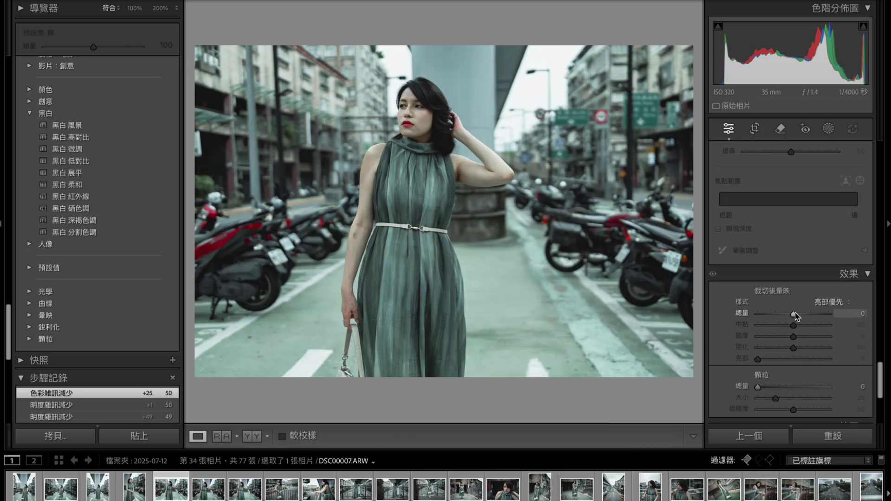
left_click_drag(794, 314, 787, 316)
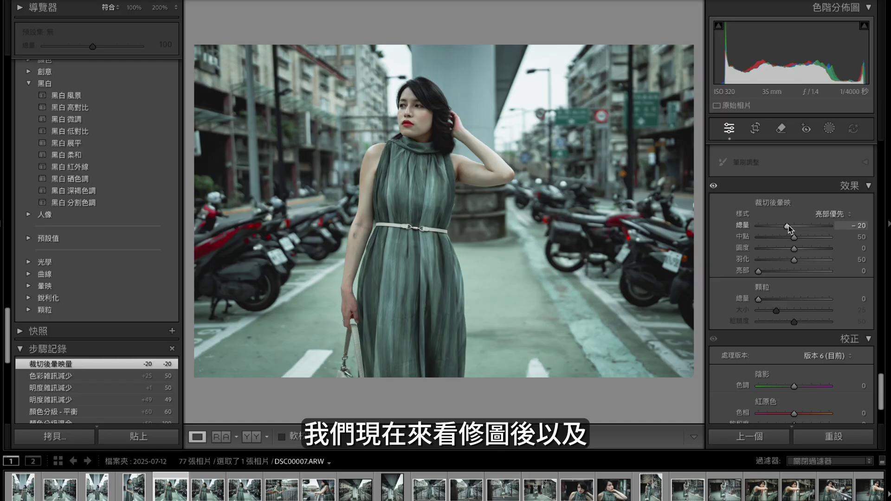
Step back through History to the Import state to view the unedited original
scroll(113, 316, "down", 5)
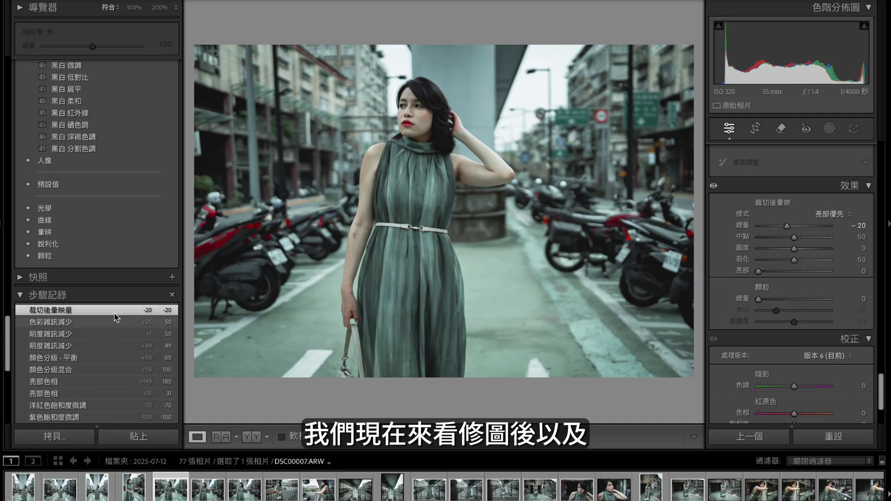
scroll(114, 316, "down", 10)
scroll(114, 316, "down", 10)
scroll(114, 316, "down", 1)
left_click(133, 394)
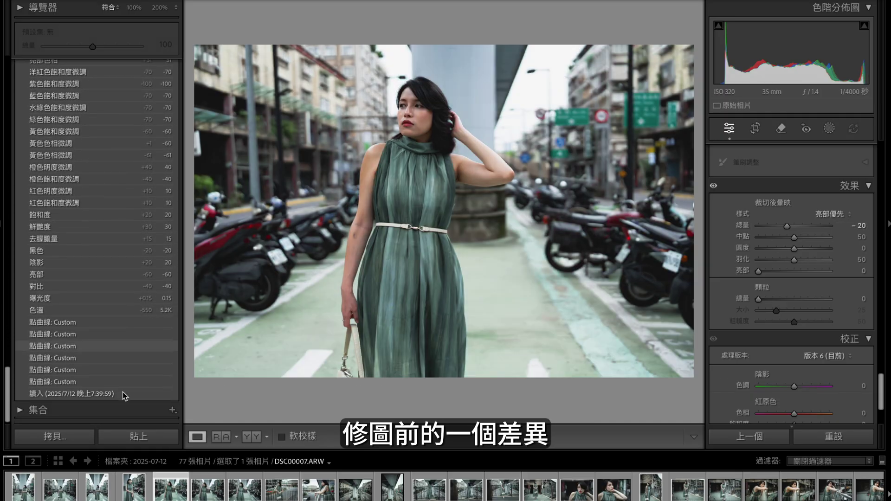
left_click(134, 393)
Restore the finished edit from the top History step, then open DSC00030
scroll(133, 395, "up", 10)
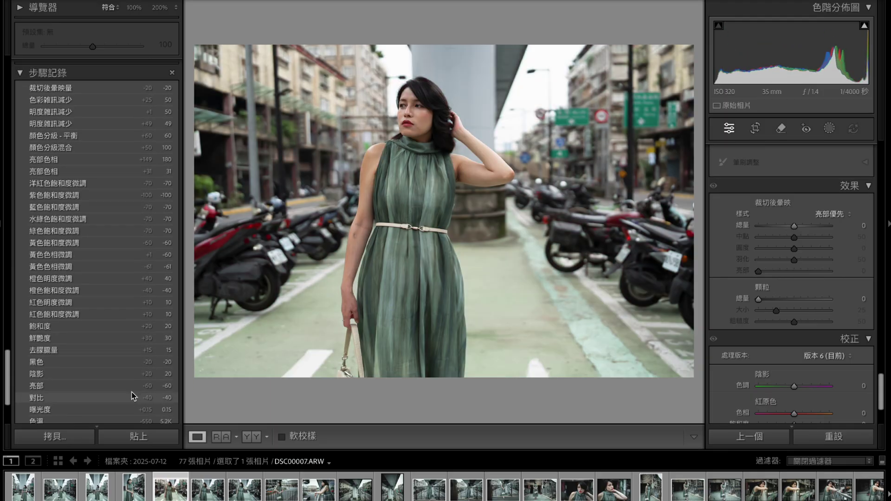
scroll(133, 395, "up", 5)
left_click(130, 215)
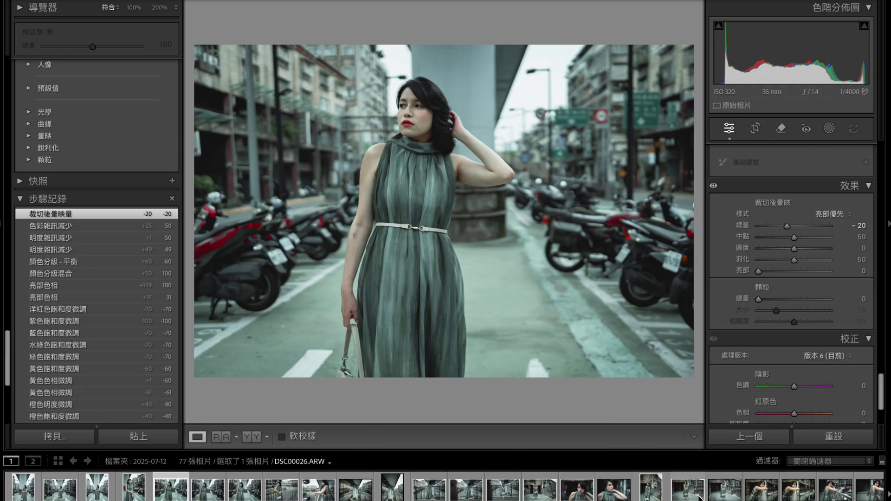
scroll(699, 492, "down", 3)
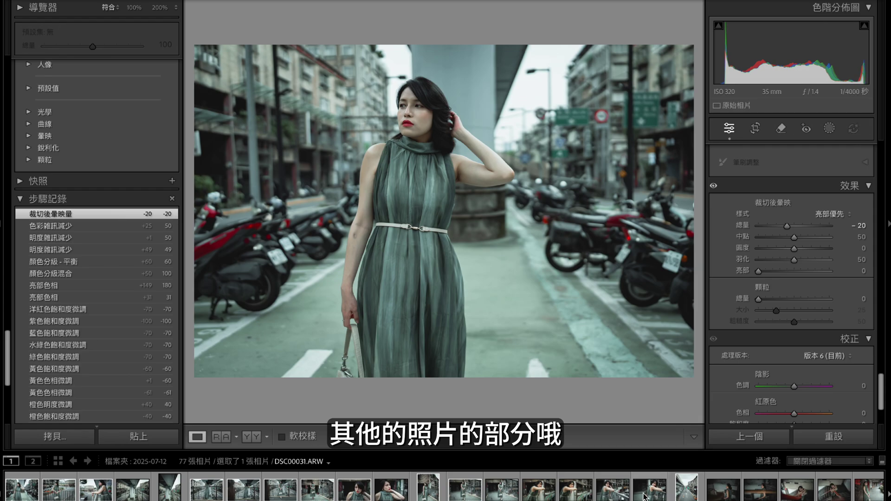
left_click(603, 491)
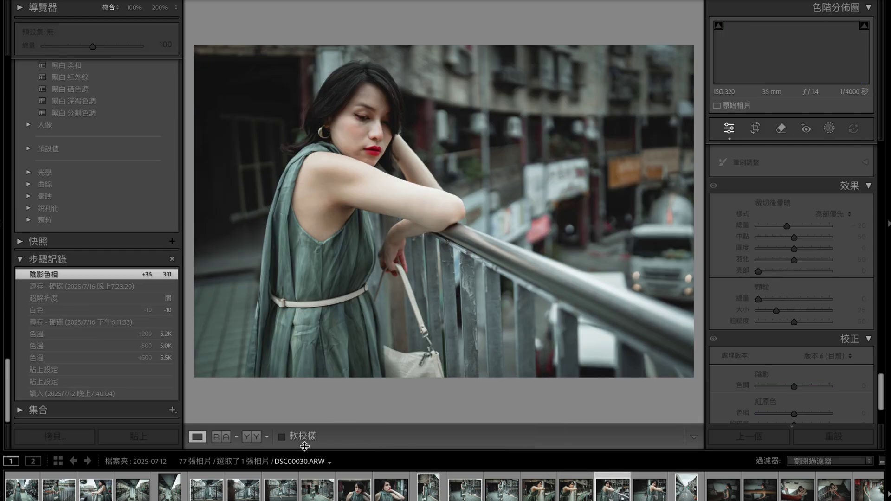
Compare DSC00030 before and after editing, then return to single-photo Loupe view
left_click(251, 437)
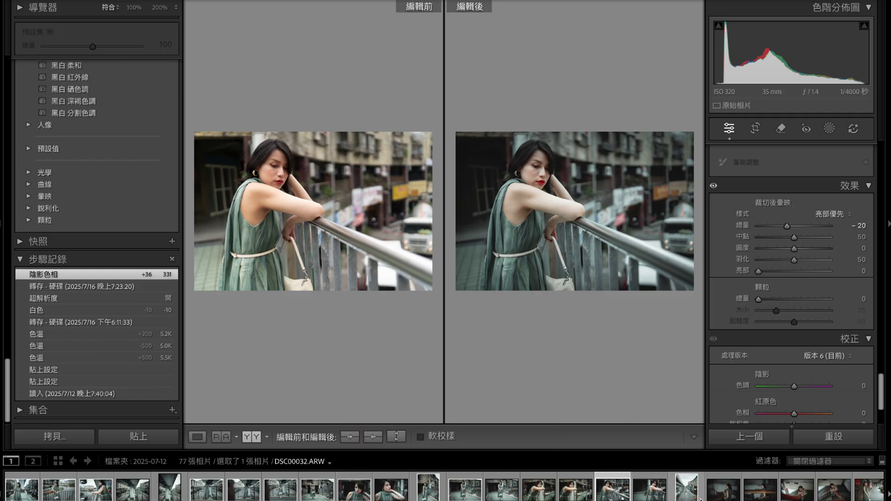
scroll(632, 490, "down", 5)
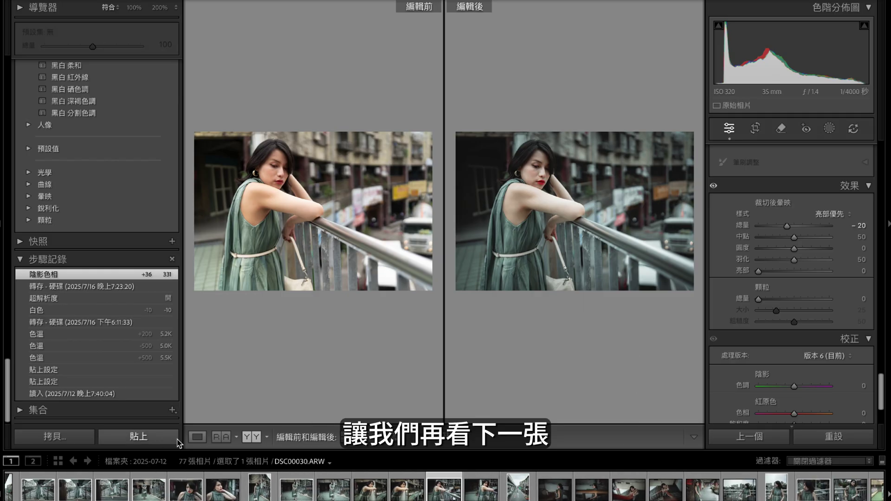
left_click(197, 436)
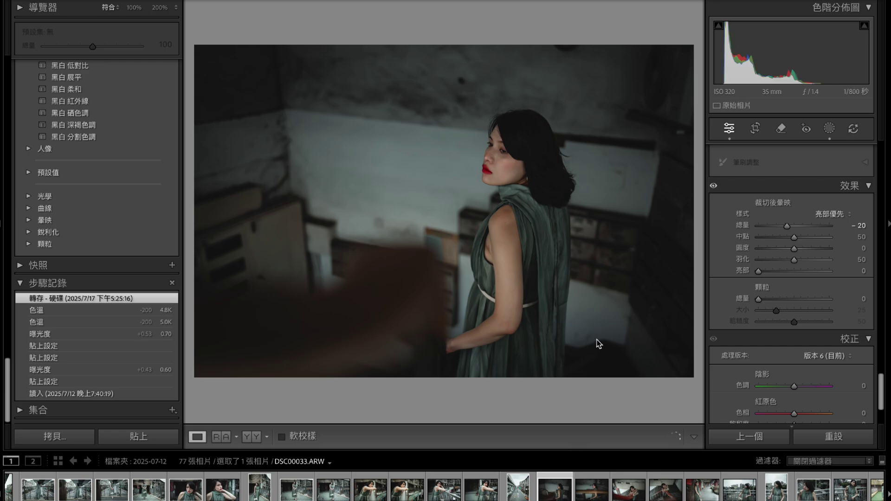
Compare DSC00033 before and after editing, then return to Loupe view
left_click(251, 437)
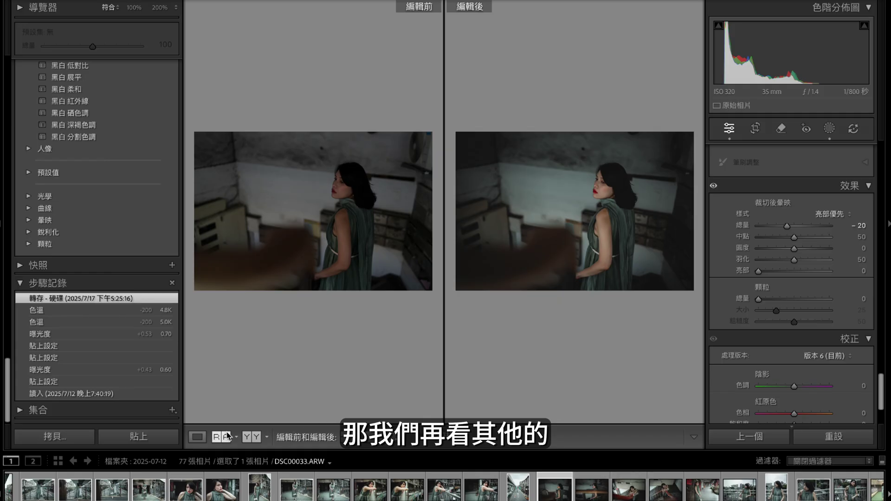
left_click(197, 437)
scroll(713, 492, "down", 5)
scroll(713, 494, "down", 5)
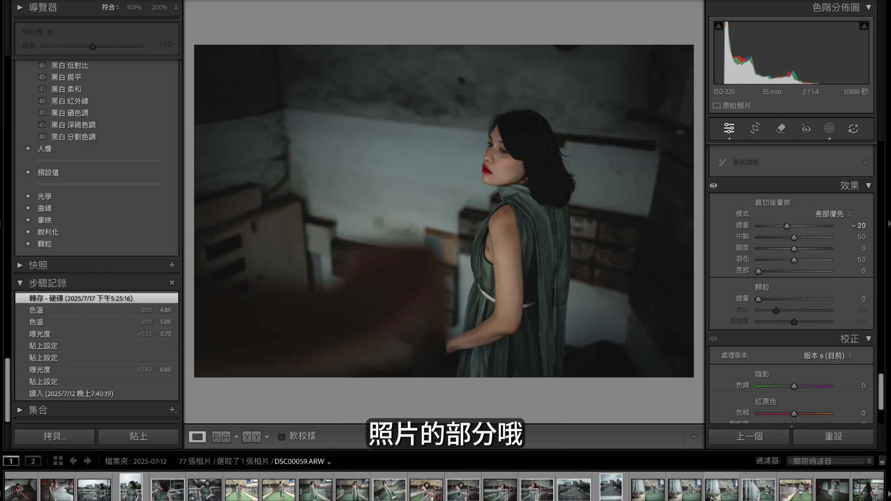
Open DSC00053 and compare it before and after editing, returning to Loupe
left_click(450, 494)
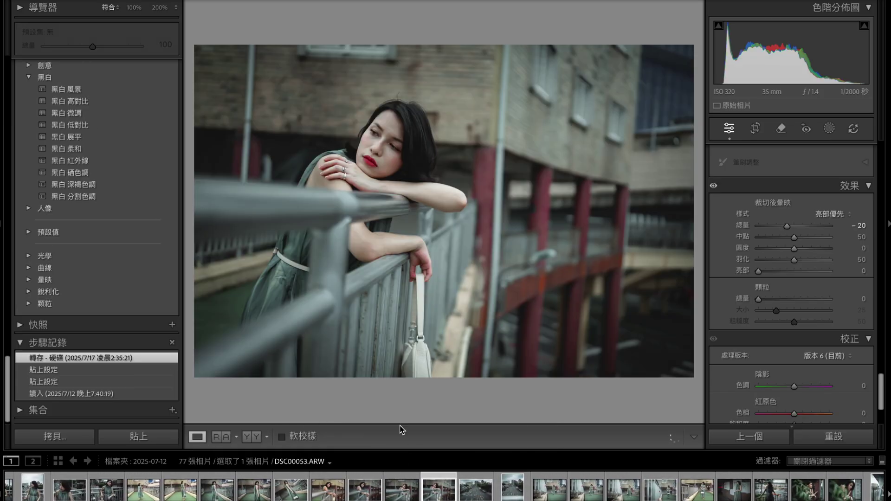
left_click(253, 437)
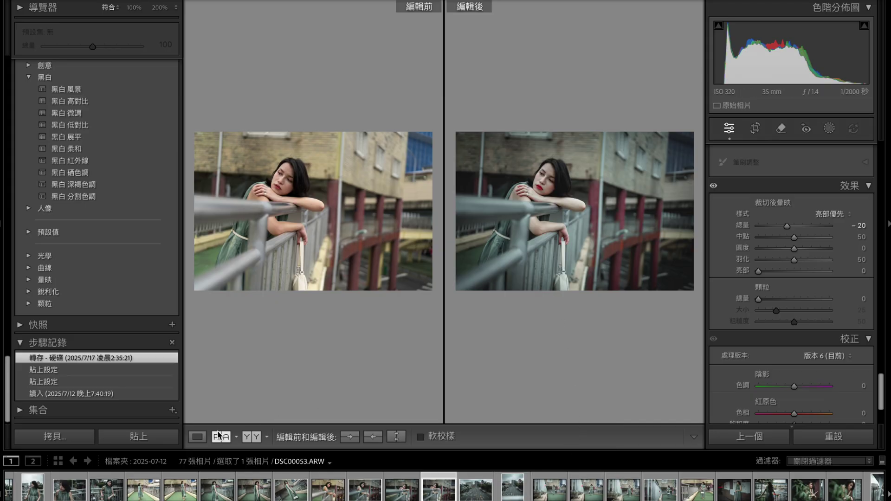
left_click(197, 437)
Compare the wide street scene before and after editing, then open seated portrait DSC00079
left_click(470, 499)
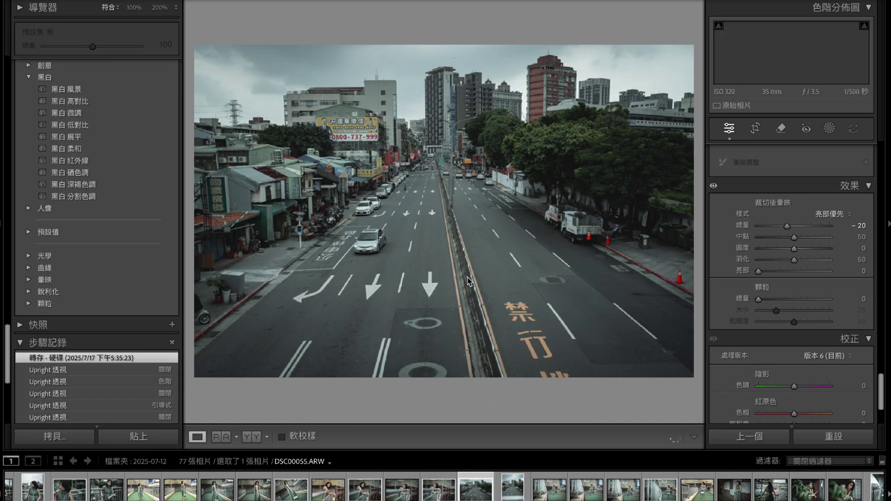
left_click(255, 441)
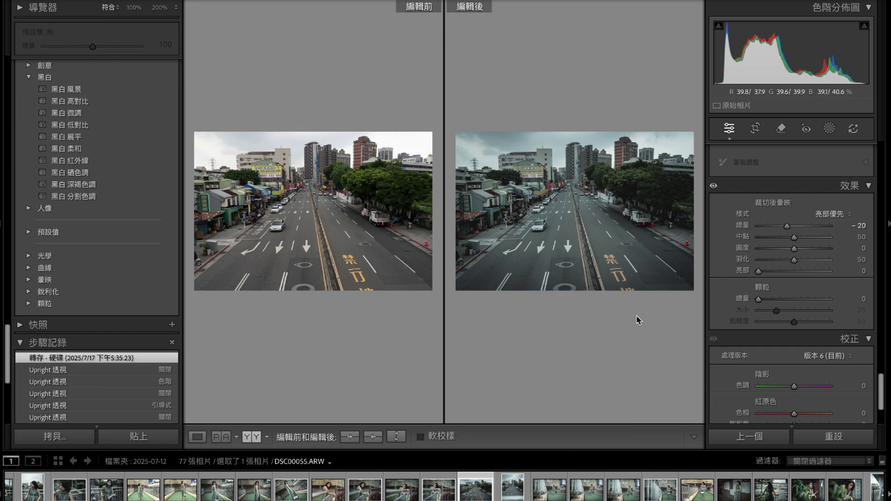
scroll(550, 494, "down", 3)
scroll(549, 495, "down", 2)
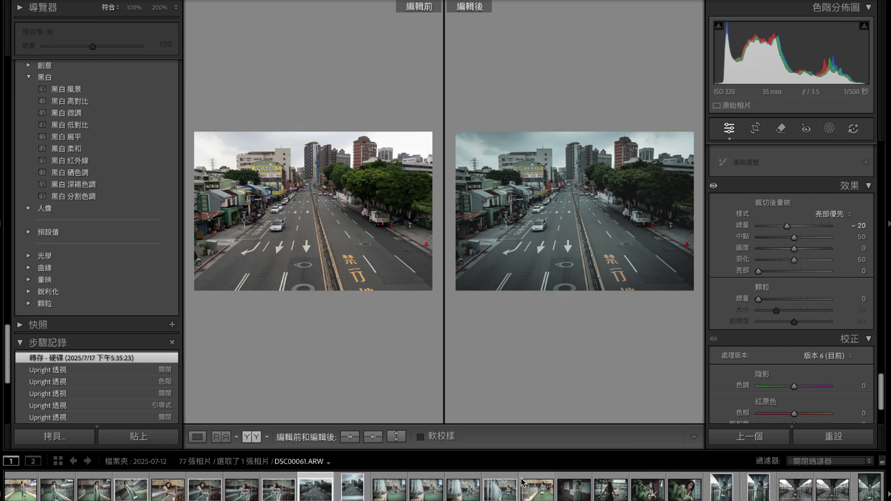
left_click(197, 437)
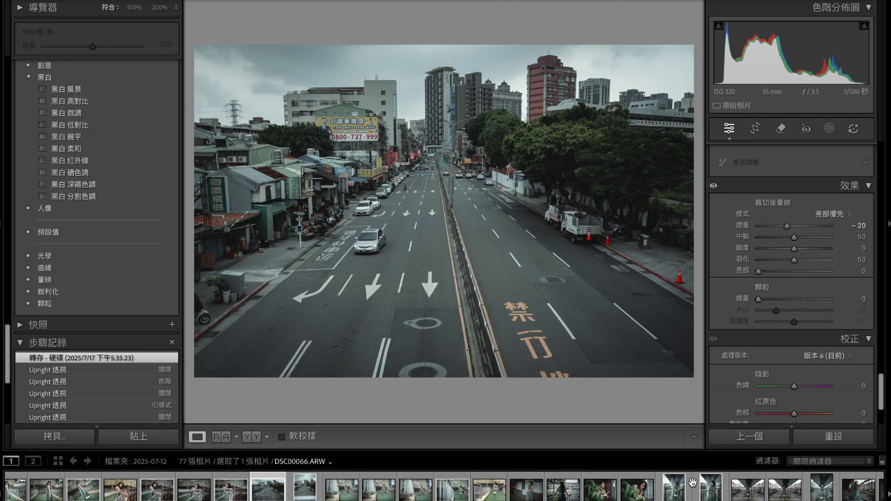
scroll(693, 485, "down", 3)
scroll(604, 490, "down", 3)
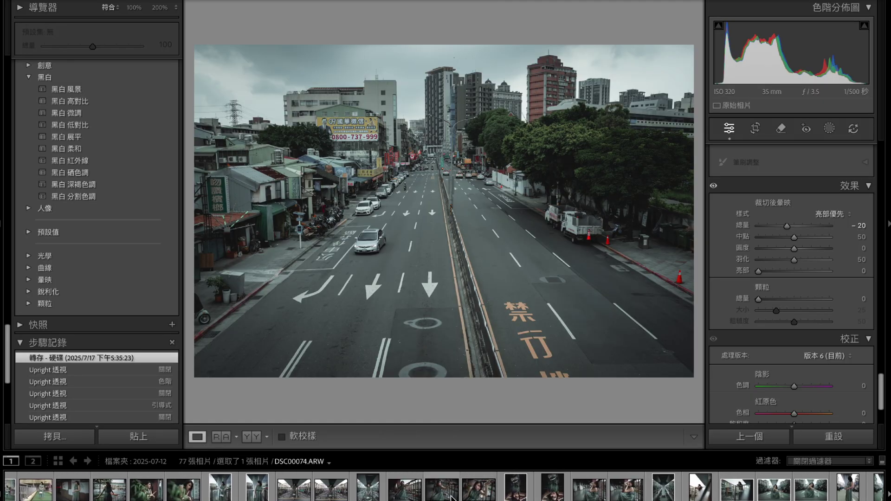
left_click(627, 487)
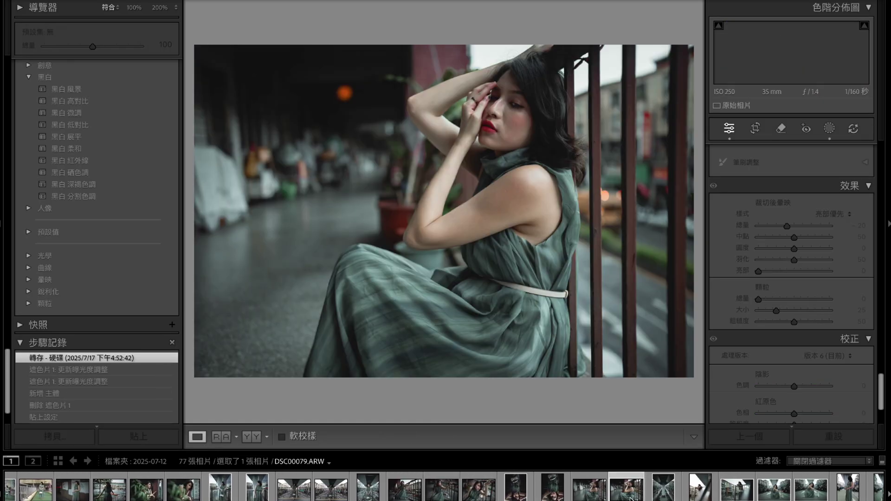
Show DSC00079 side by side before and after editing
left_click(255, 438)
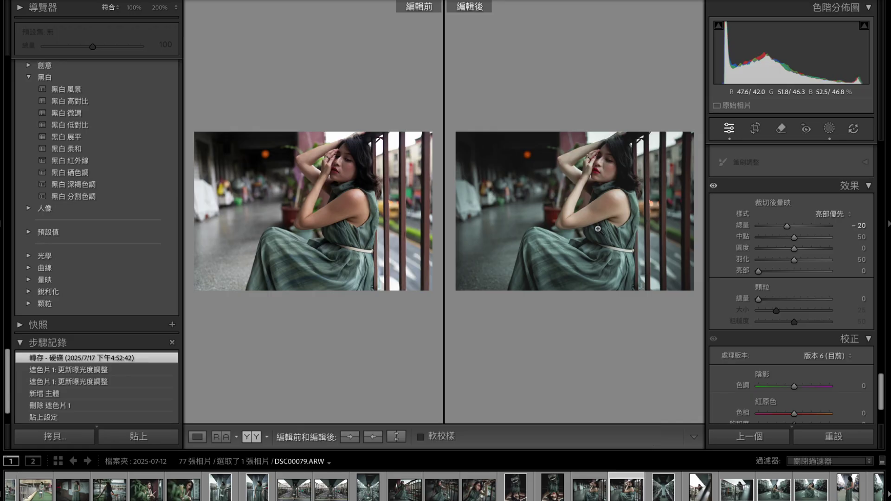
left_click(768, 484)
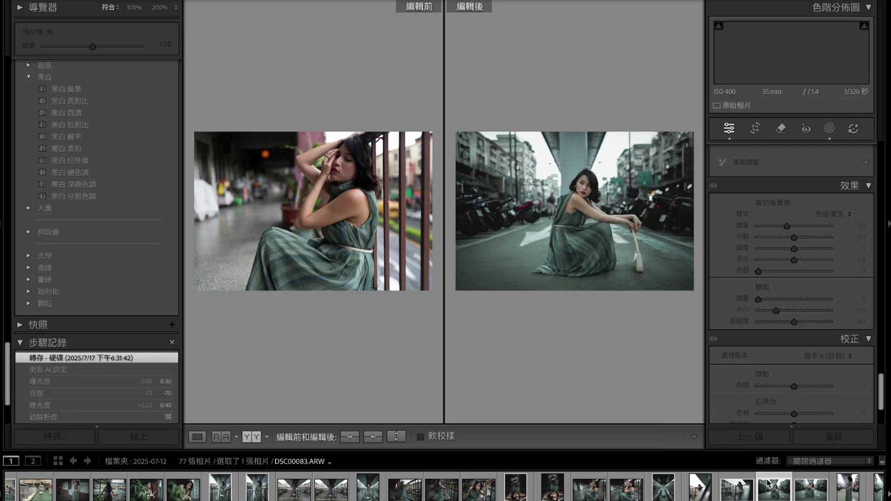